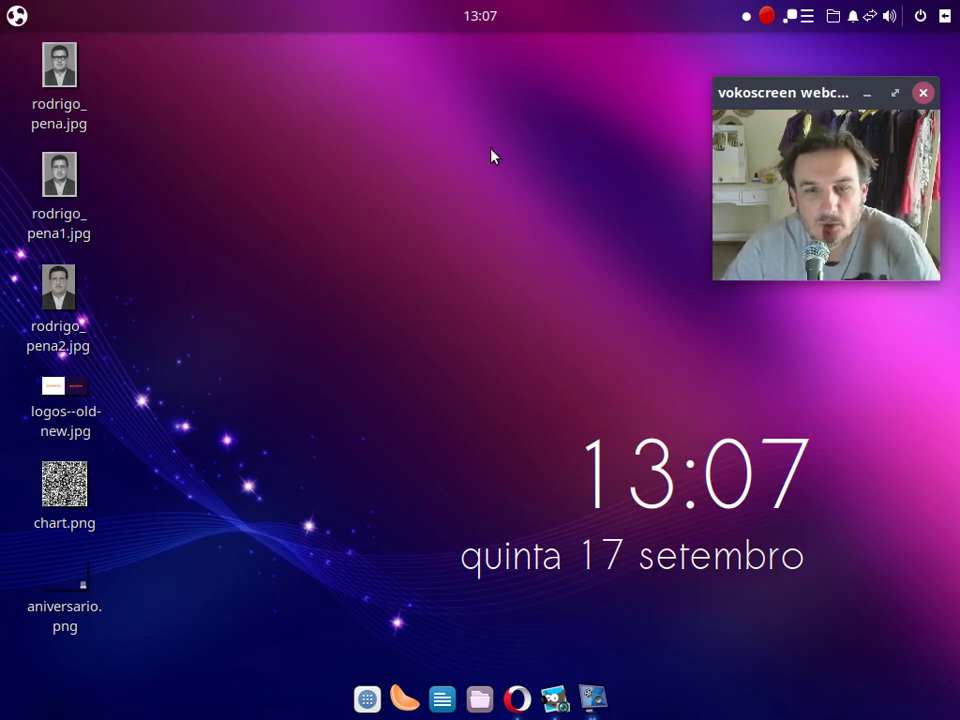
Switch to the Opera browser, close the Google image search page and bring up the QR Creator page for a single URL
{"action": "left_click", "coordinate": [516, 700]}
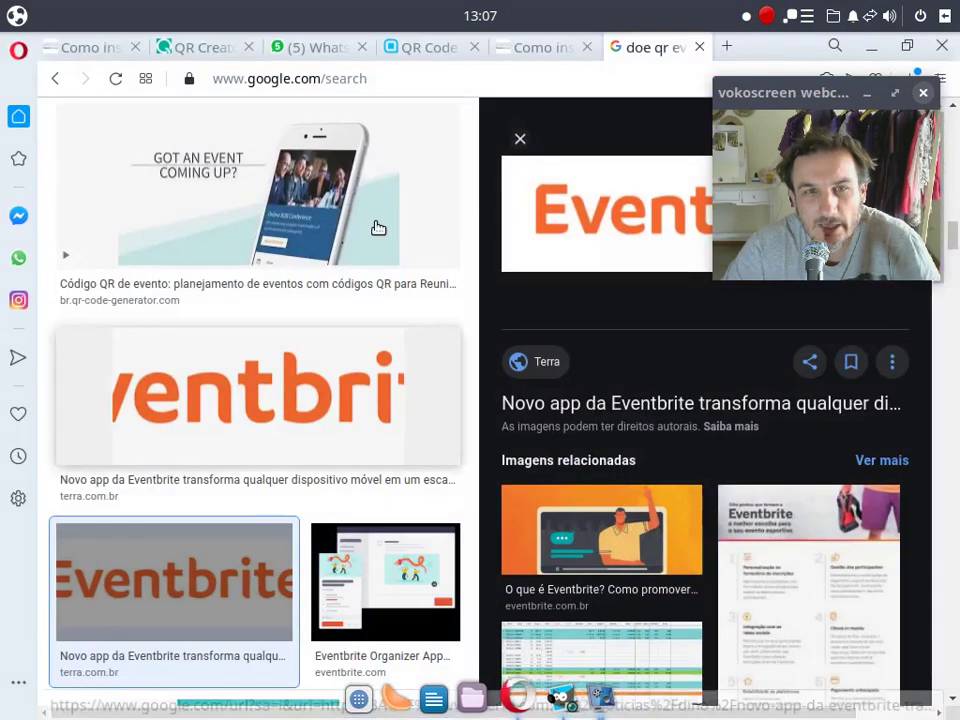
{"action": "left_click", "coordinate": [700, 47]}
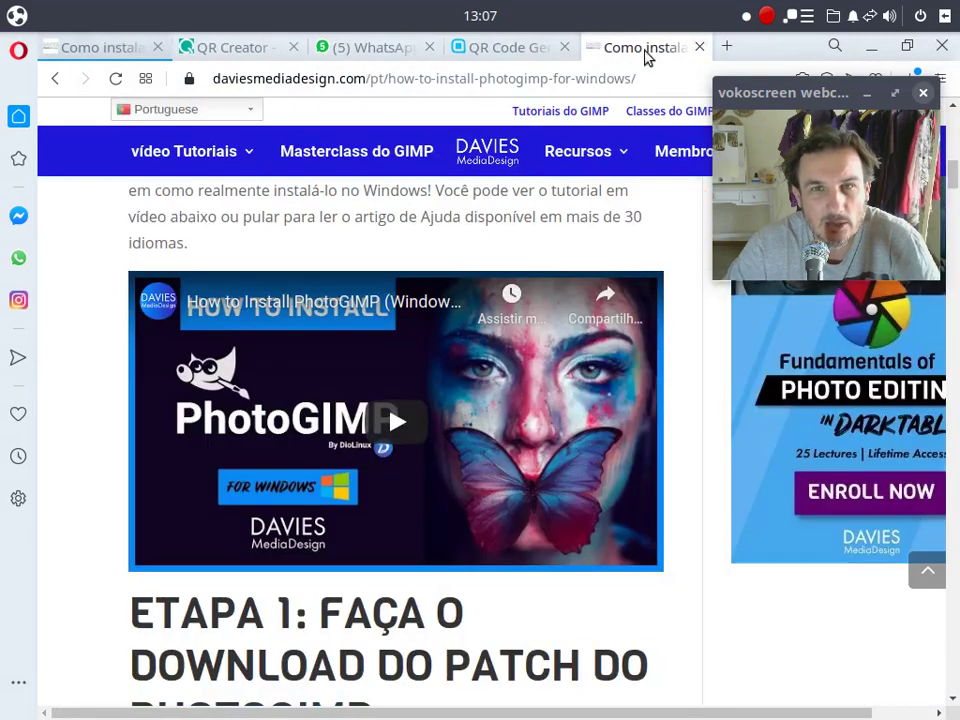
{"action": "left_click", "coordinate": [240, 52]}
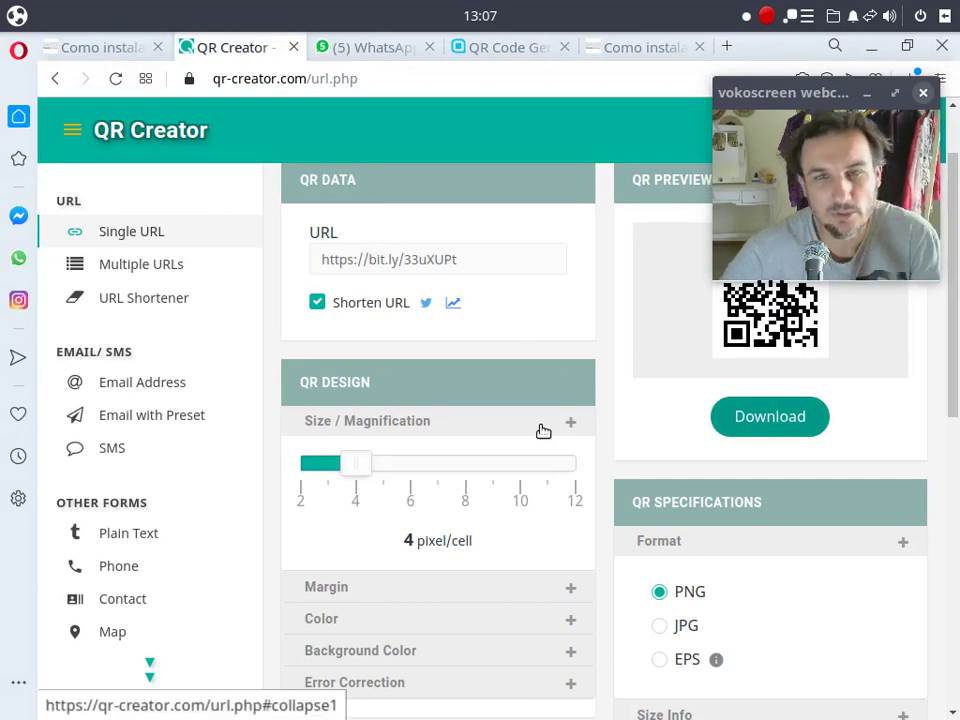
{"action": "scroll", "coordinate": [540, 429], "scroll_direction": "up", "scroll_amount": 2}
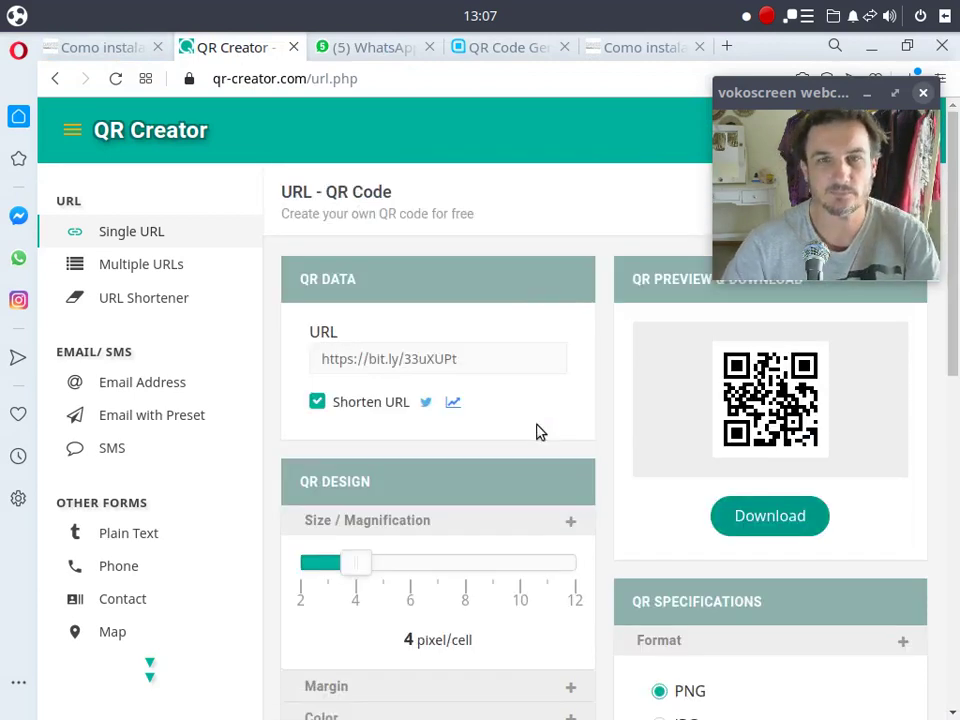
Replace QR Creator's URL with the Eventbrite ticket link from the WhatsApp chat, generate its QR code and shorten the URL
{"action": "left_click", "coordinate": [378, 56]}
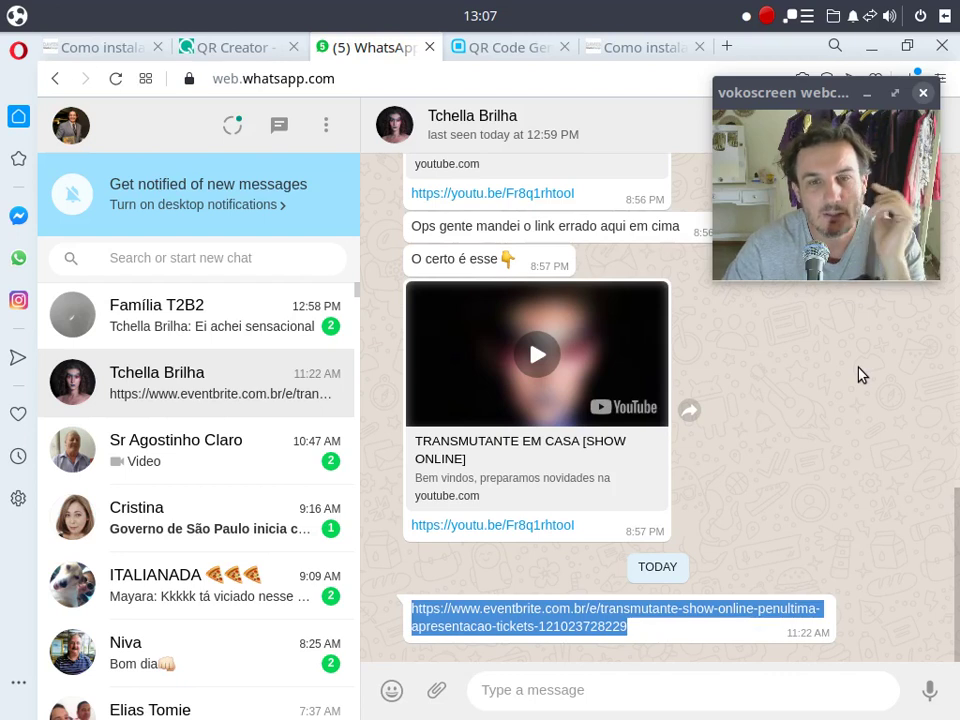
{"action": "mouse_move", "coordinate": [636, 639]}
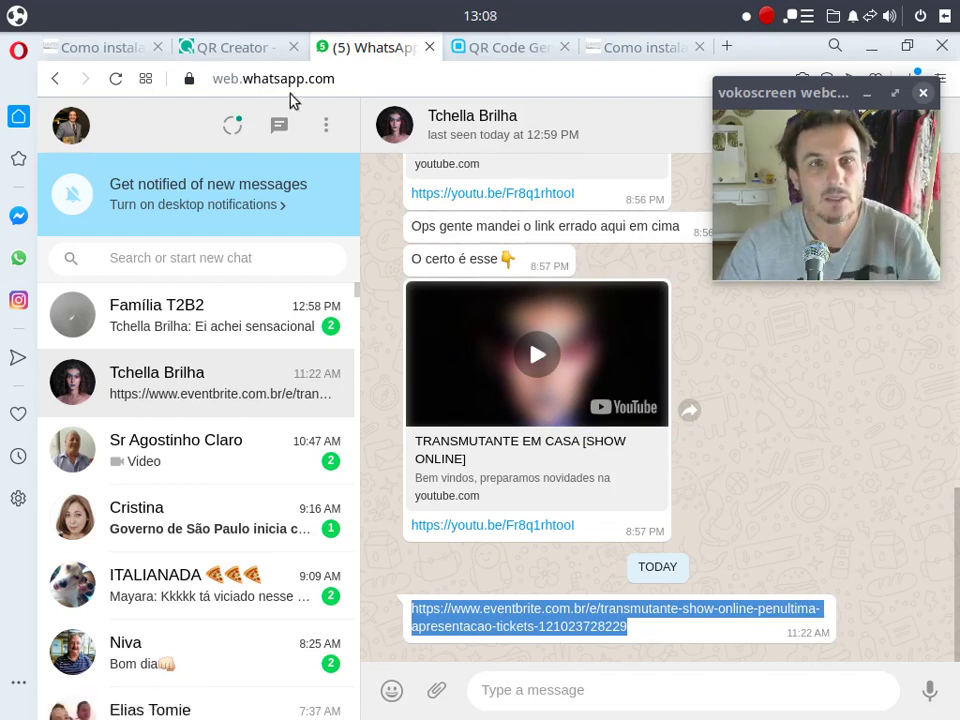
{"action": "left_click", "coordinate": [262, 55]}
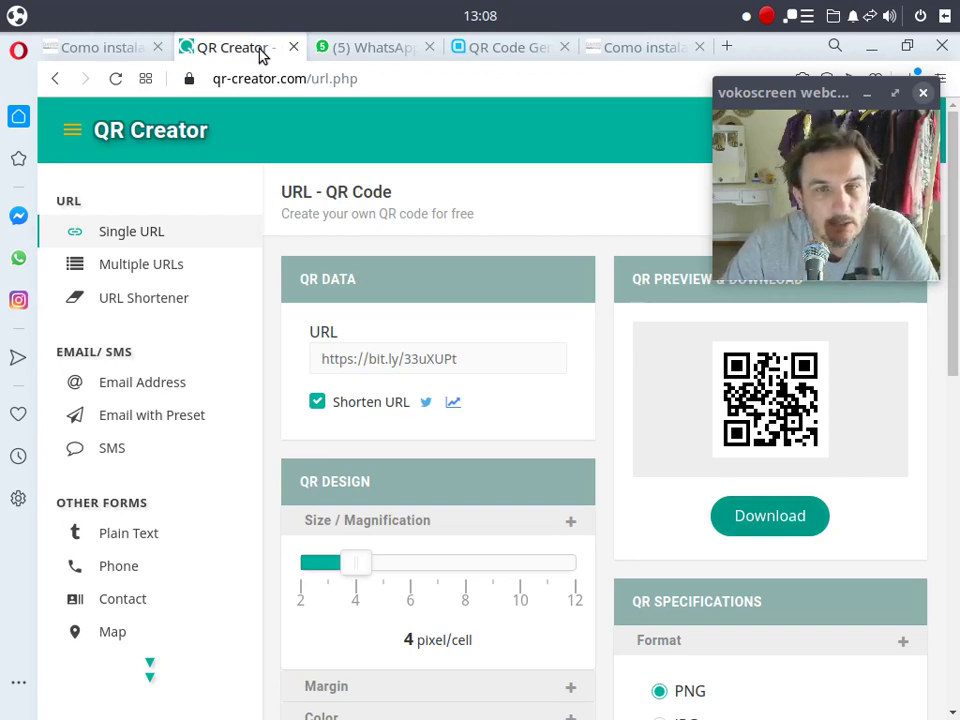
{"action": "left_click_drag", "start_coordinate": [501, 360], "coordinate": [250, 358]}
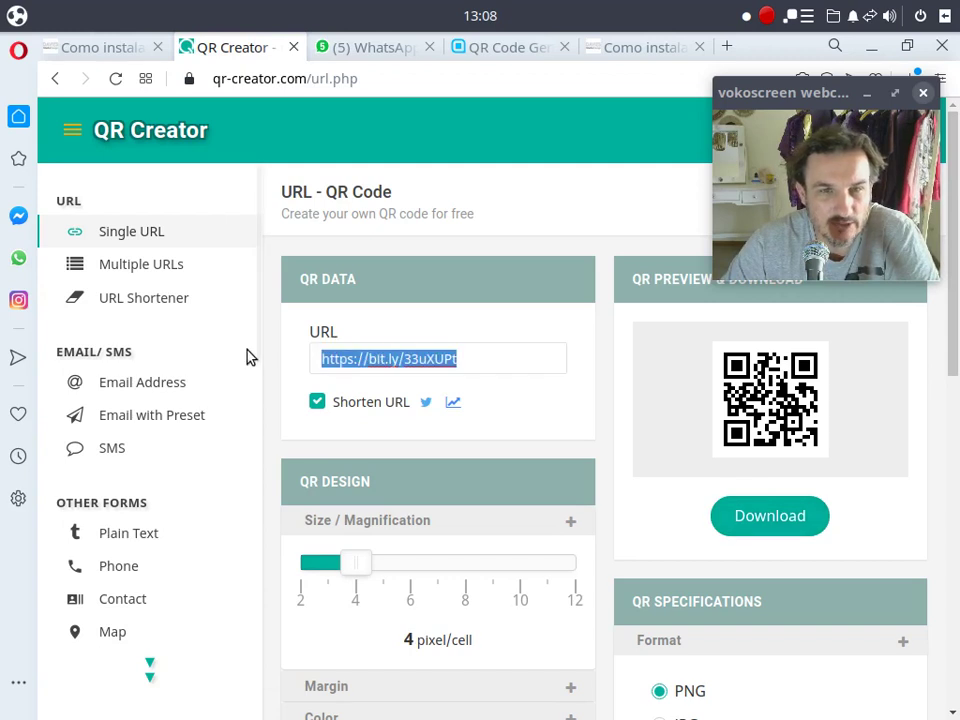
{"action": "key", "text": "ctrl+v"}
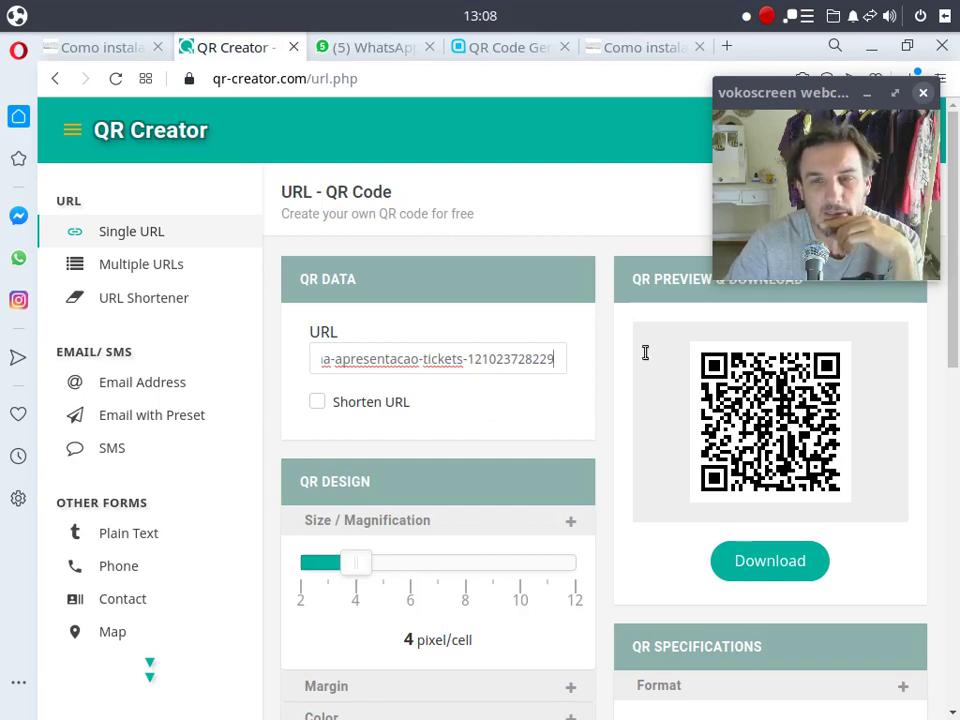
{"action": "left_click", "coordinate": [790, 425]}
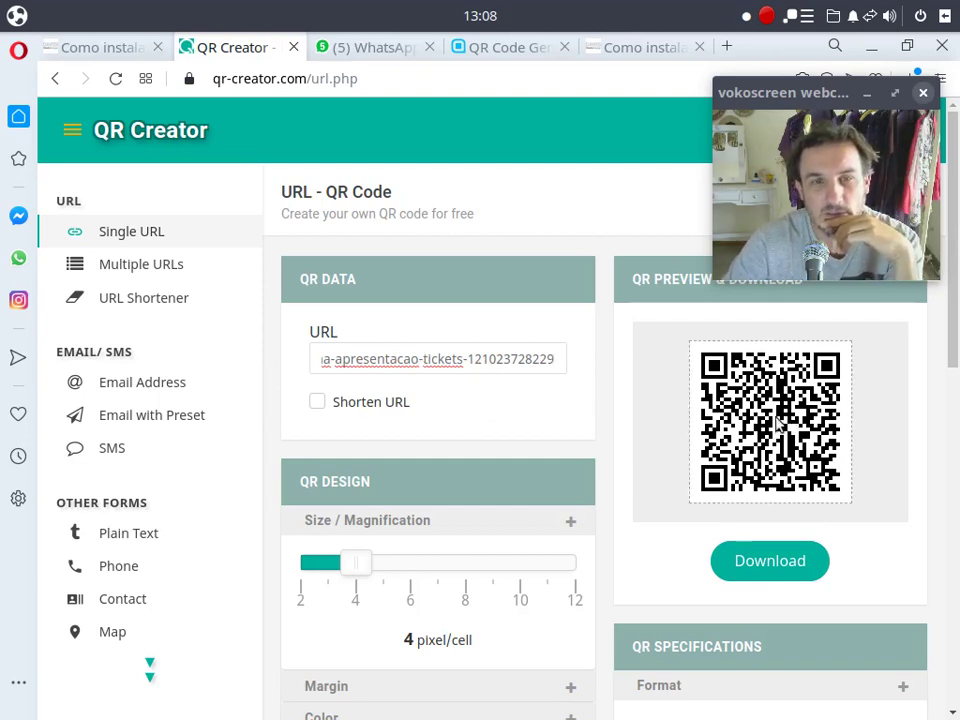
{"action": "left_click", "coordinate": [320, 404]}
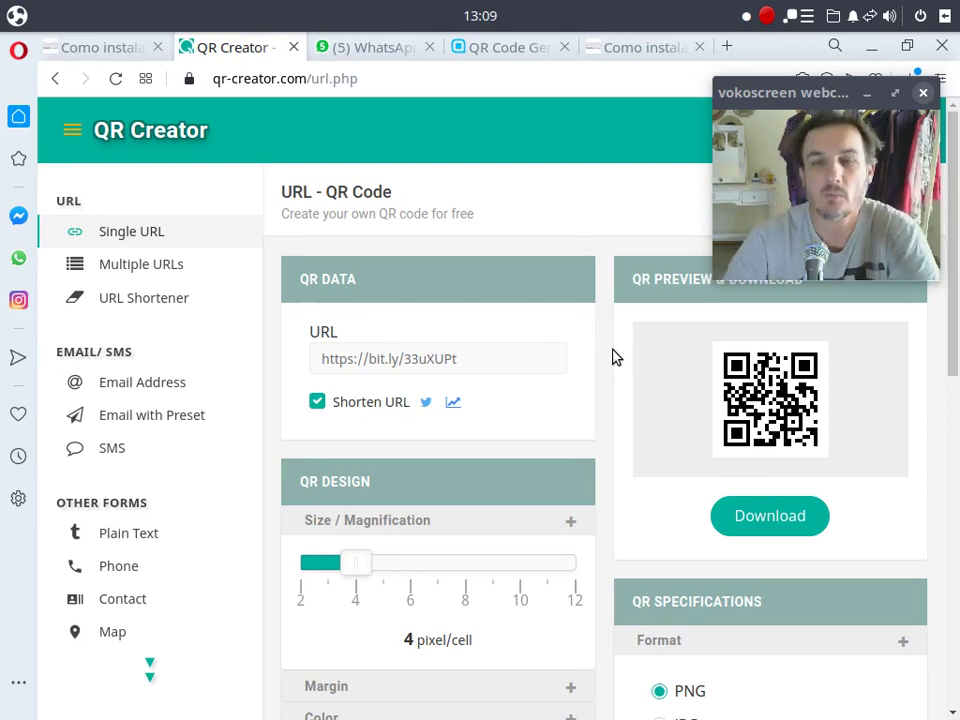
Check the QR format options and download the shortened link's QR code as PNG
{"action": "scroll", "coordinate": [831, 446], "scroll_direction": "down", "scroll_amount": 3}
{"action": "scroll", "coordinate": [876, 536], "scroll_direction": "up", "scroll_amount": 3}
{"action": "scroll", "coordinate": [876, 536], "scroll_direction": "down", "scroll_amount": 4}
{"action": "scroll", "coordinate": [876, 536], "scroll_direction": "up", "scroll_amount": 2}
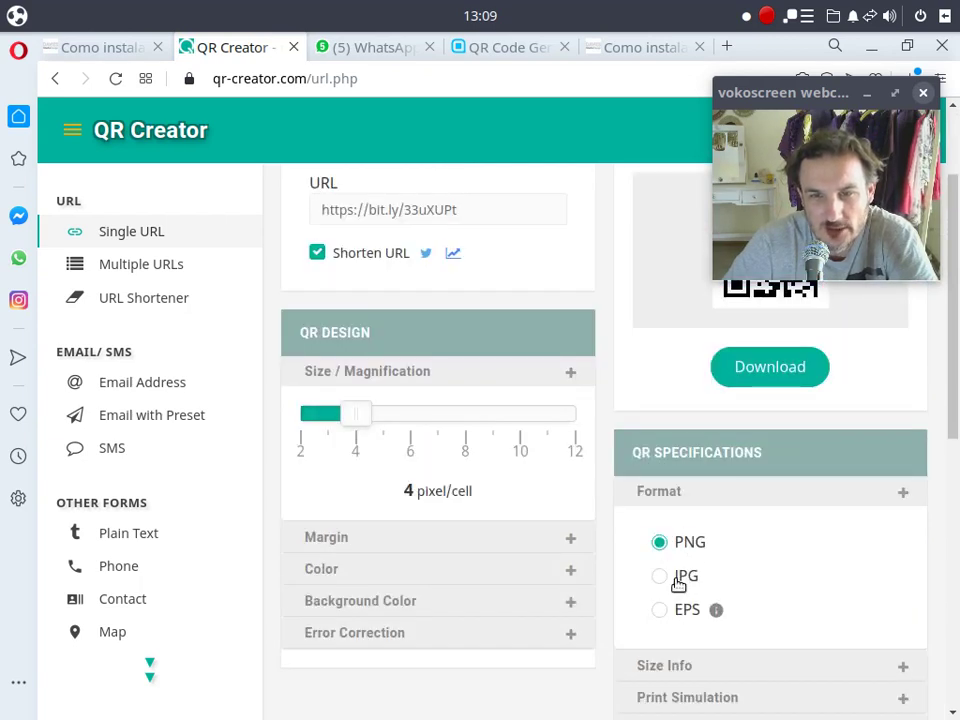
{"action": "scroll", "coordinate": [790, 510], "scroll_direction": "up", "scroll_amount": 3}
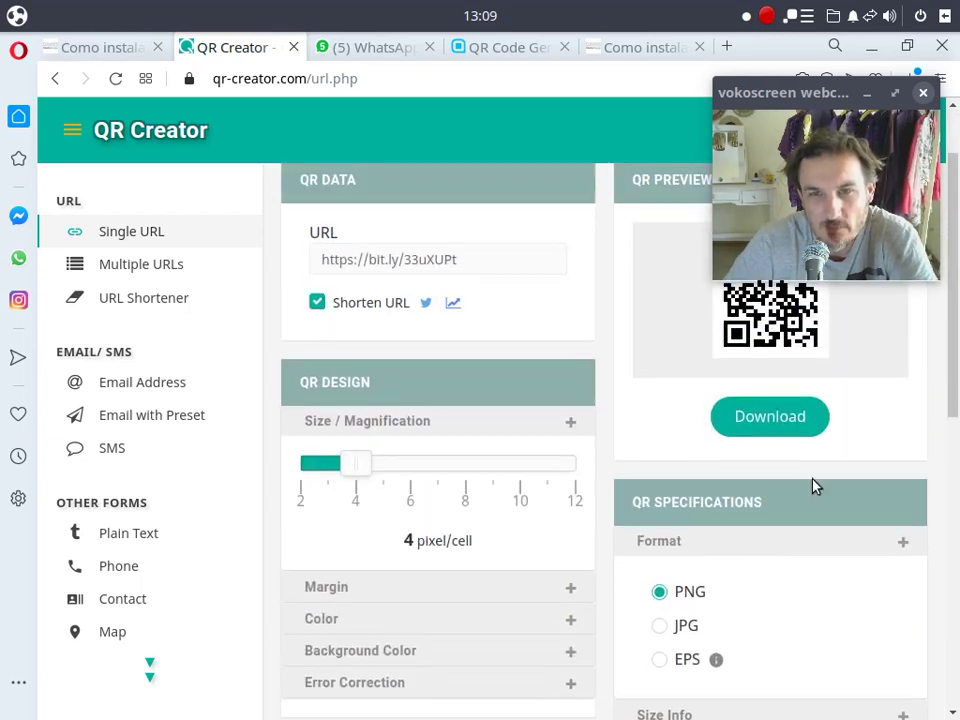
{"action": "scroll", "coordinate": [836, 475], "scroll_direction": "down", "scroll_amount": 3}
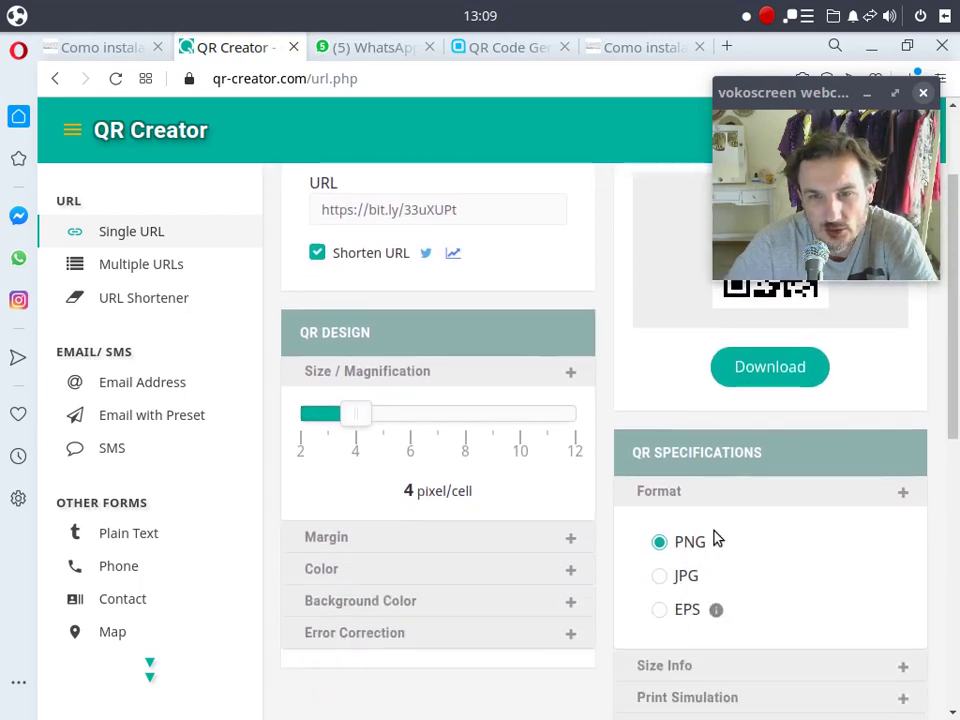
{"action": "scroll", "coordinate": [843, 598], "scroll_direction": "down", "scroll_amount": 2}
{"action": "scroll", "coordinate": [834, 553], "scroll_direction": "up", "scroll_amount": 3}
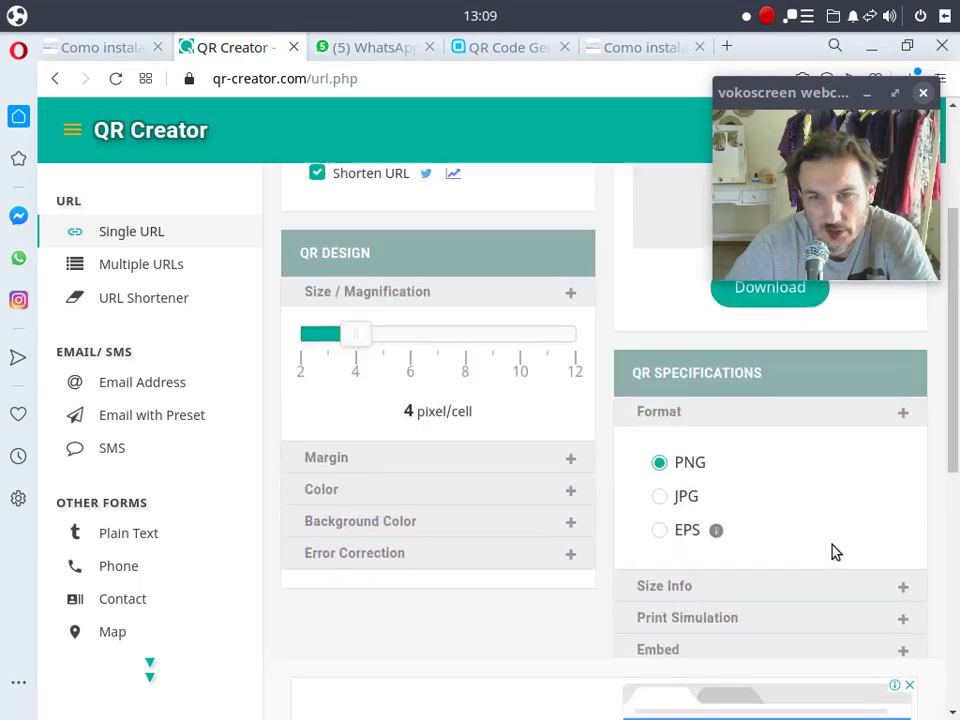
{"action": "scroll", "coordinate": [866, 426], "scroll_direction": "up", "scroll_amount": 2}
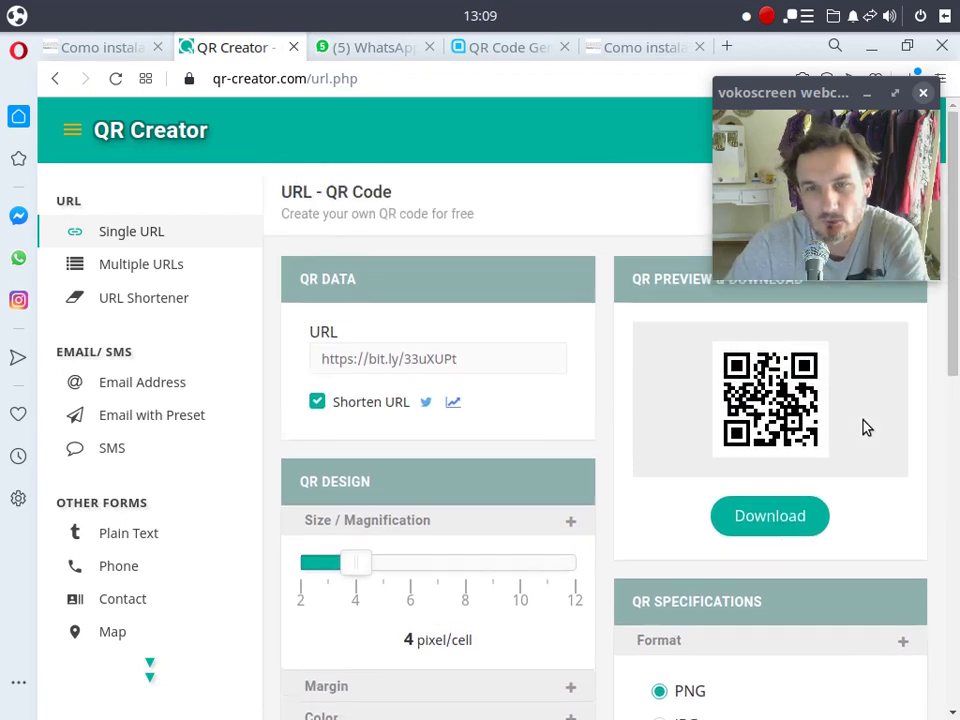
{"action": "left_click", "coordinate": [779, 526]}
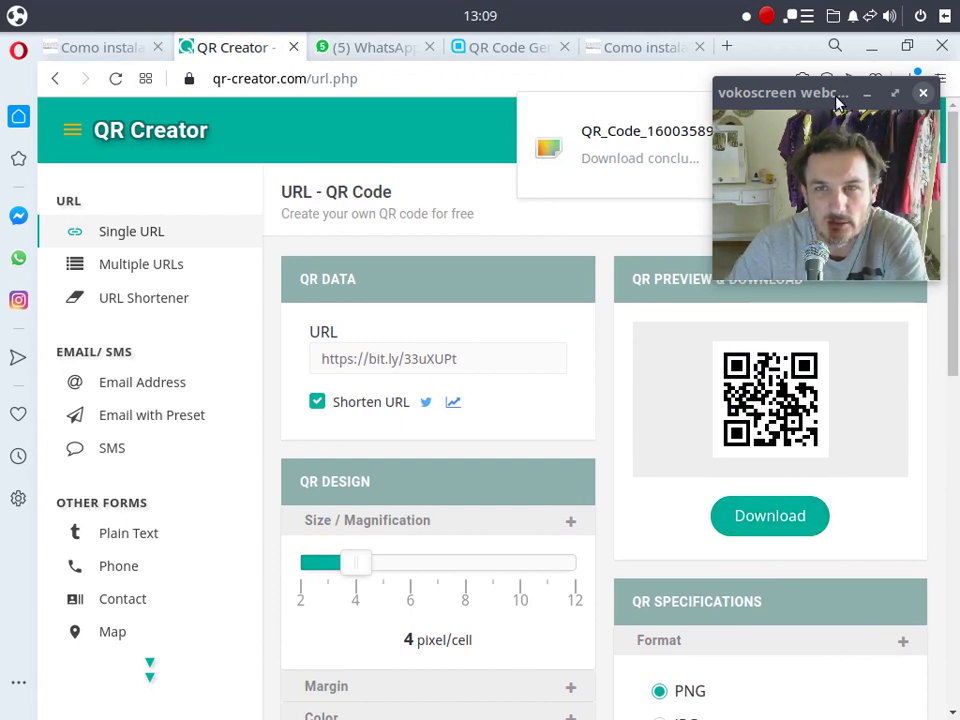
Examine the PhotoGIMP for Windows installation article, from its title through the introduction to the embedded tutorial video
{"action": "left_click_drag", "start_coordinate": [838, 103], "coordinate": [155, 110]}
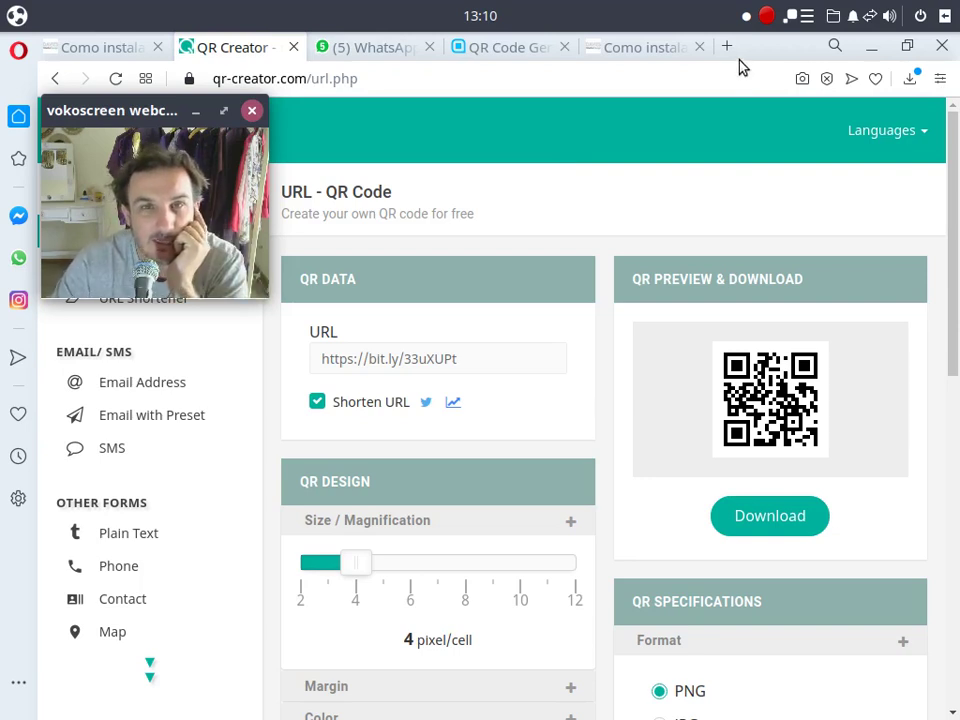
{"action": "left_click", "coordinate": [638, 48]}
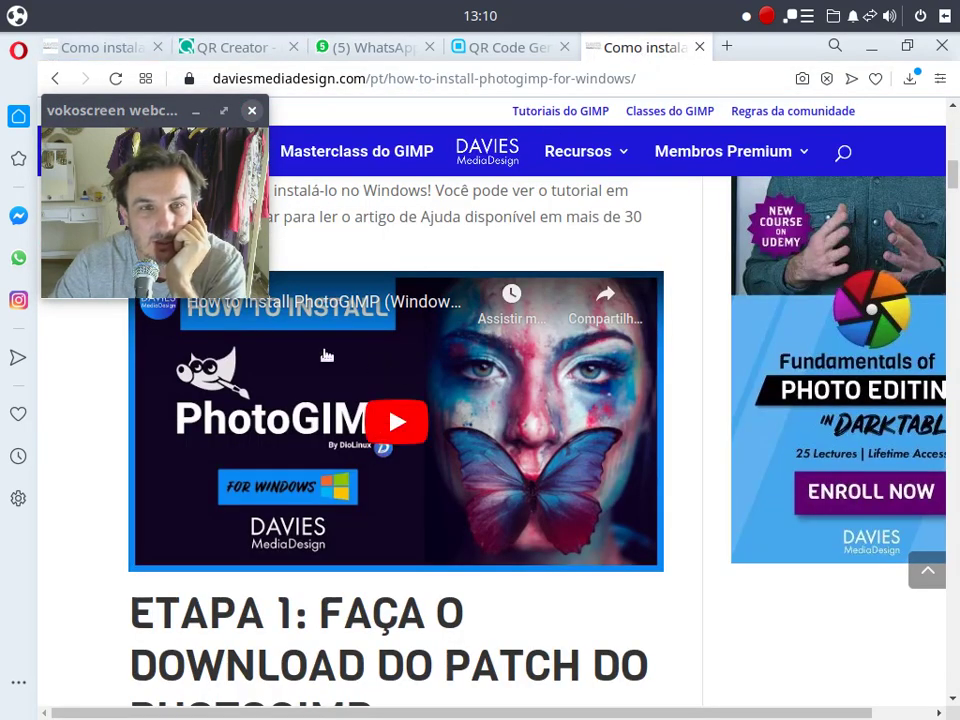
{"action": "left_click_drag", "start_coordinate": [148, 108], "coordinate": [817, 509]}
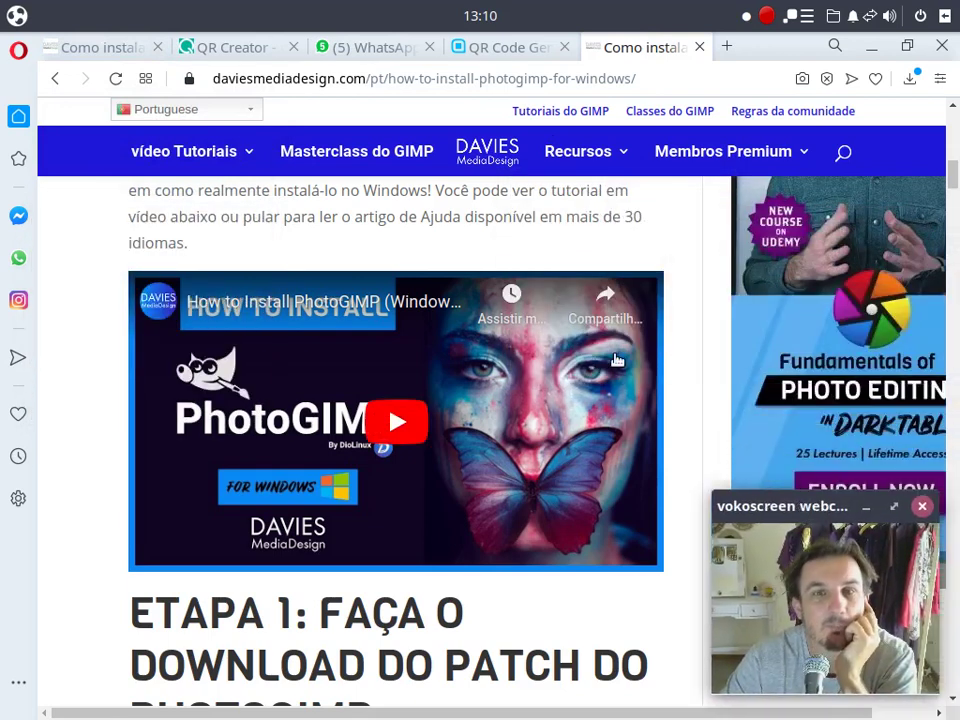
{"action": "scroll", "coordinate": [617, 360], "scroll_direction": "up", "scroll_amount": 5}
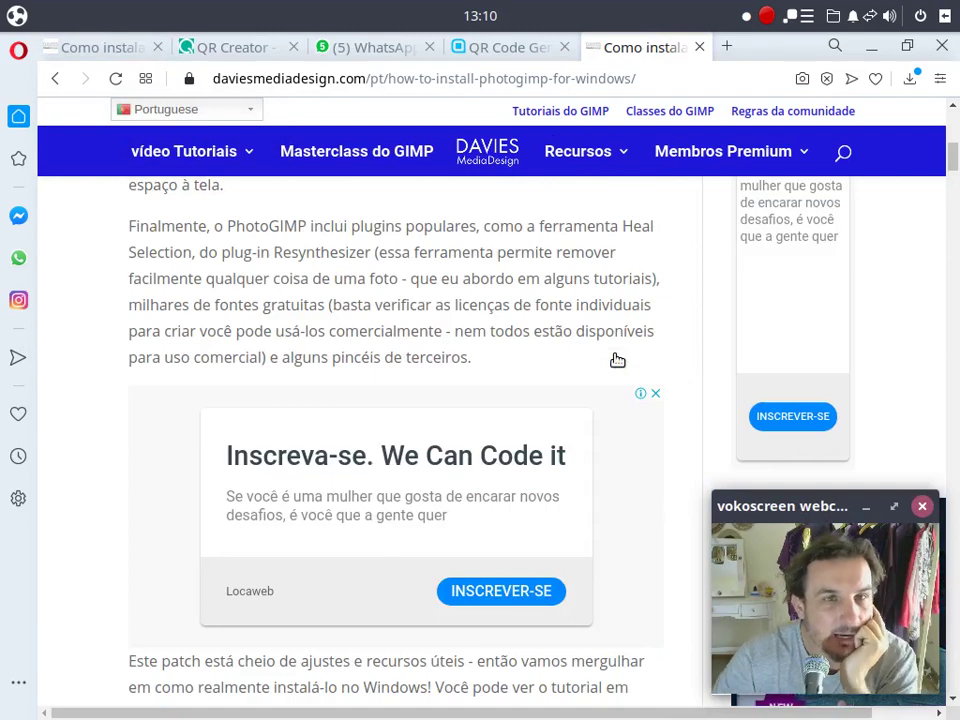
{"action": "scroll", "coordinate": [617, 360], "scroll_direction": "up", "scroll_amount": 10}
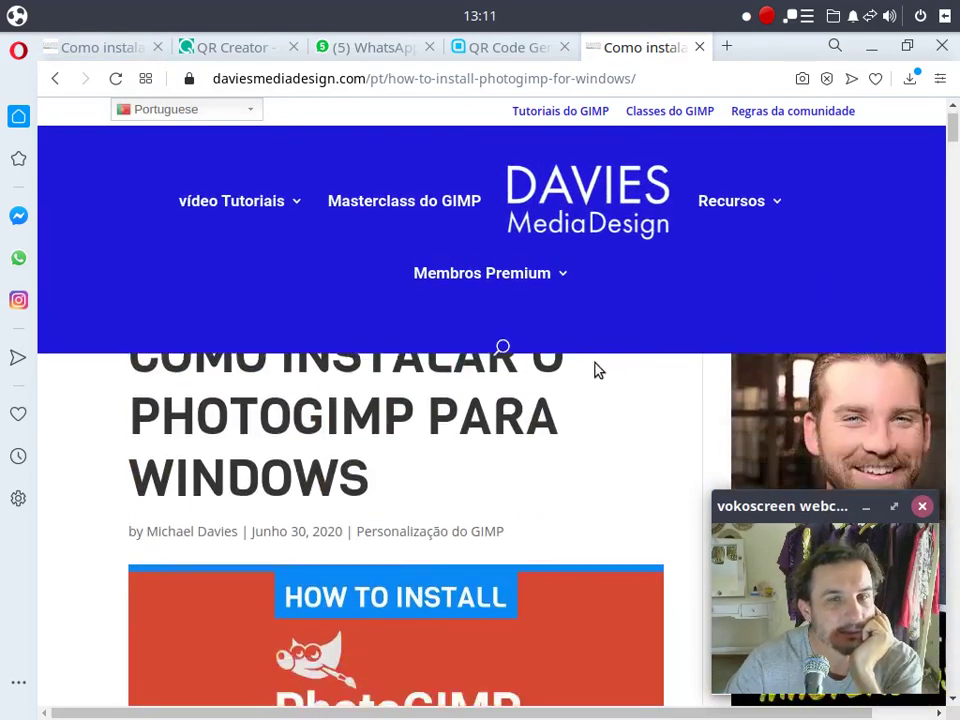
{"action": "scroll", "coordinate": [594, 370], "scroll_direction": "down", "scroll_amount": 5}
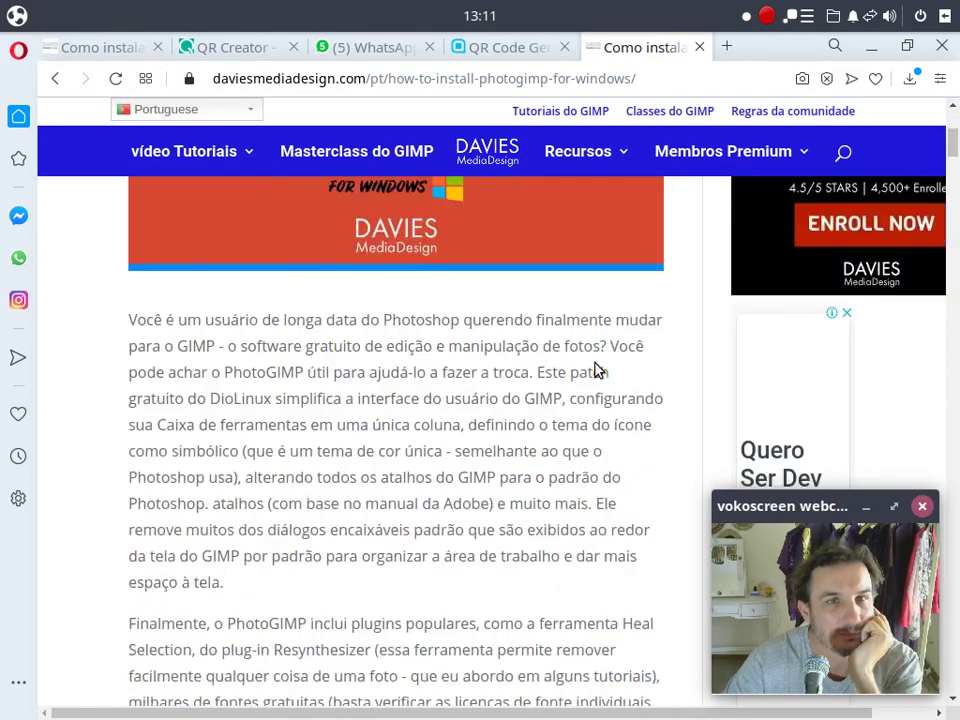
{"action": "scroll", "coordinate": [594, 370], "scroll_direction": "down", "scroll_amount": 3}
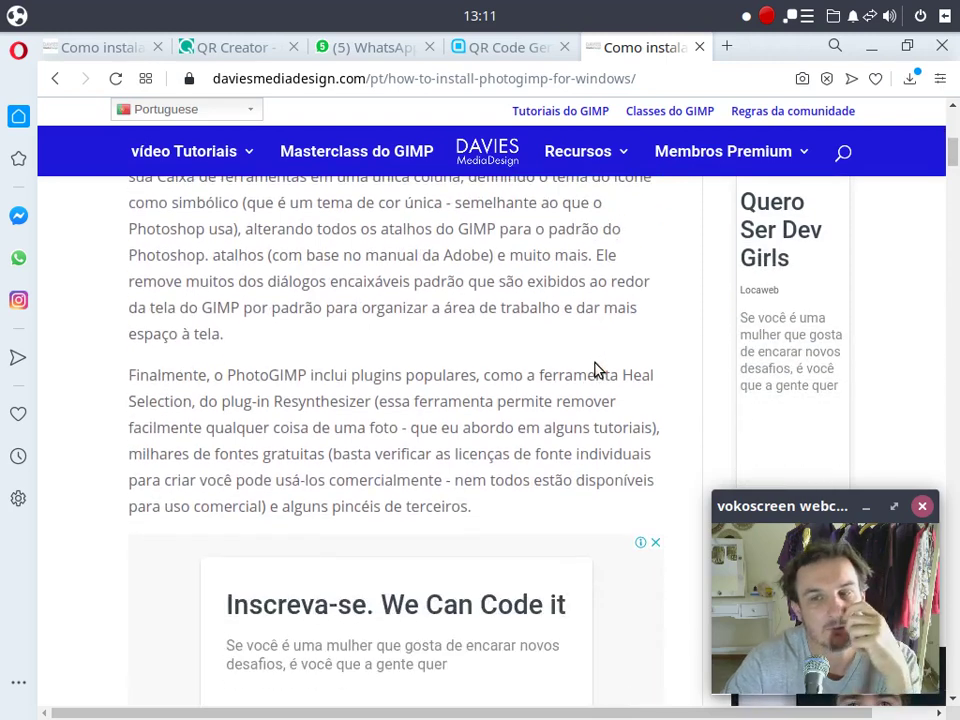
{"action": "scroll", "coordinate": [594, 370], "scroll_direction": "down", "scroll_amount": 7}
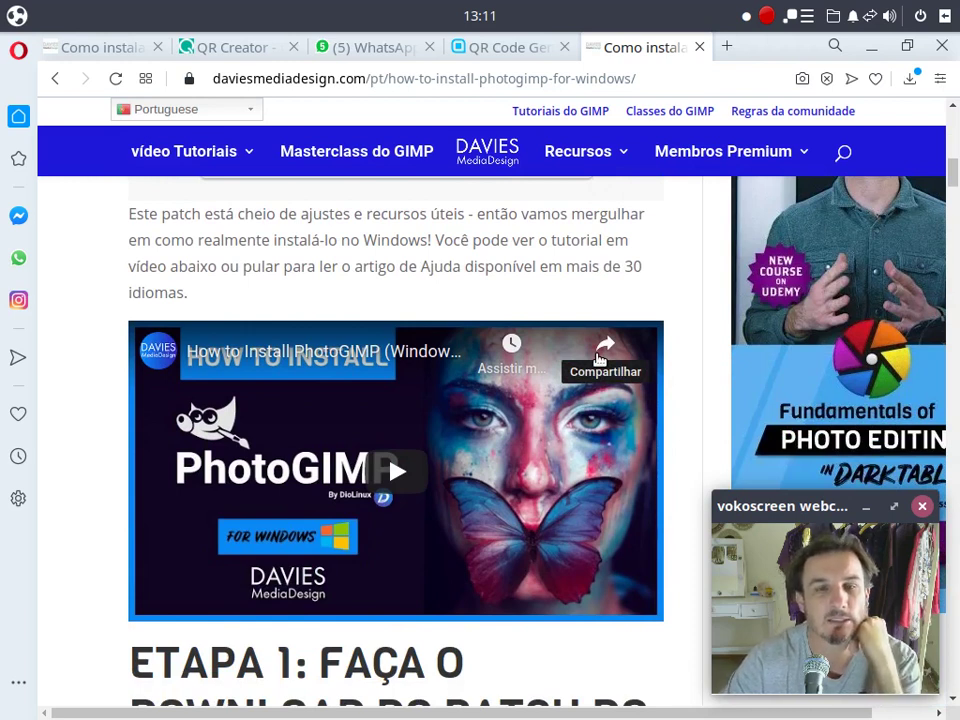
{"action": "scroll", "coordinate": [568, 400], "scroll_direction": "down", "scroll_amount": 1}
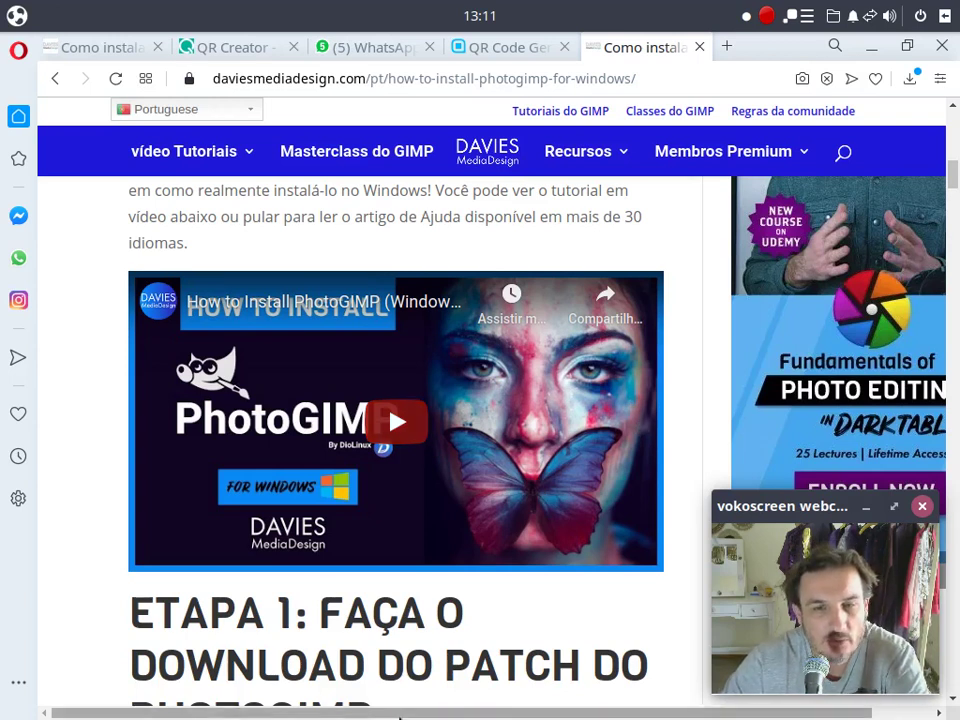
Switch to GIMP and close the open aniversario, qrcode and download images, discarding their changes
{"action": "mouse_move", "coordinate": [480, 705]}
{"action": "left_click", "coordinate": [555, 693]}
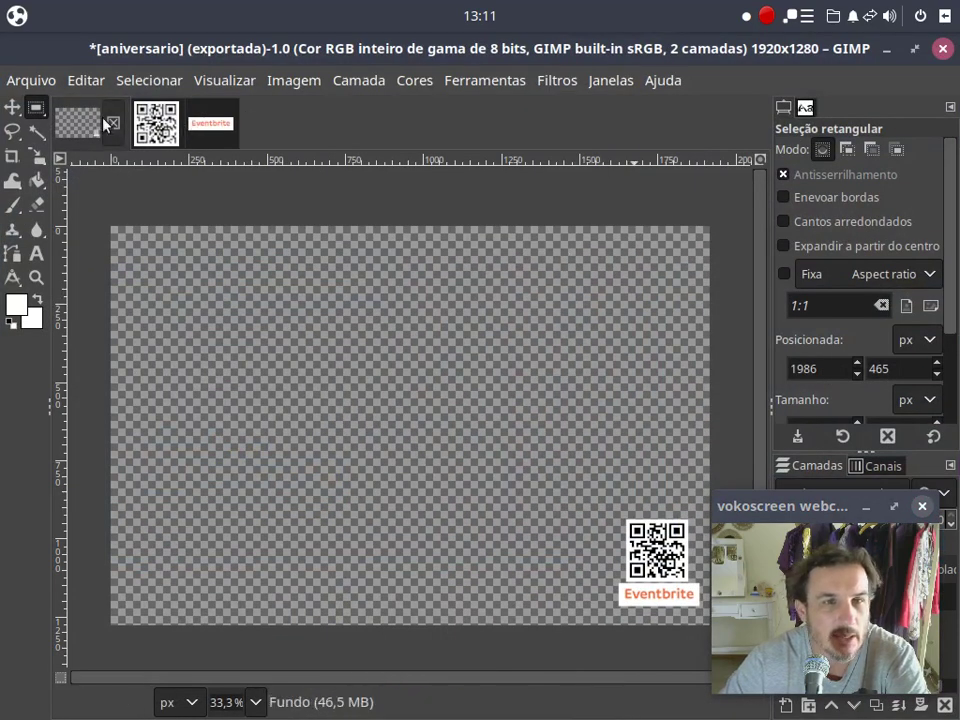
{"action": "left_click", "coordinate": [113, 122]}
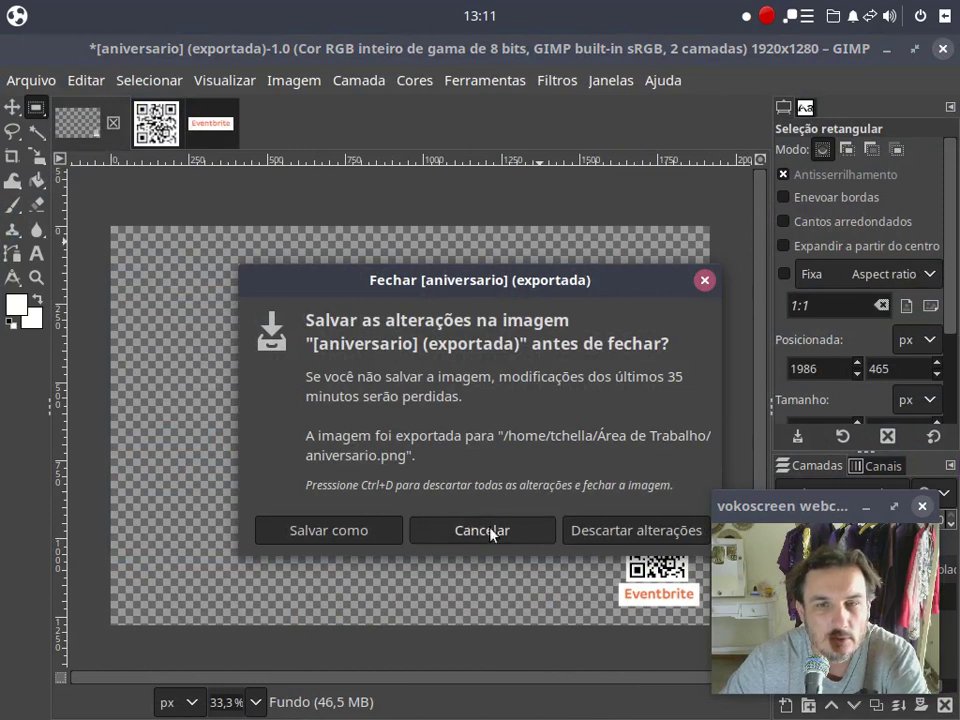
{"action": "left_click", "coordinate": [583, 535]}
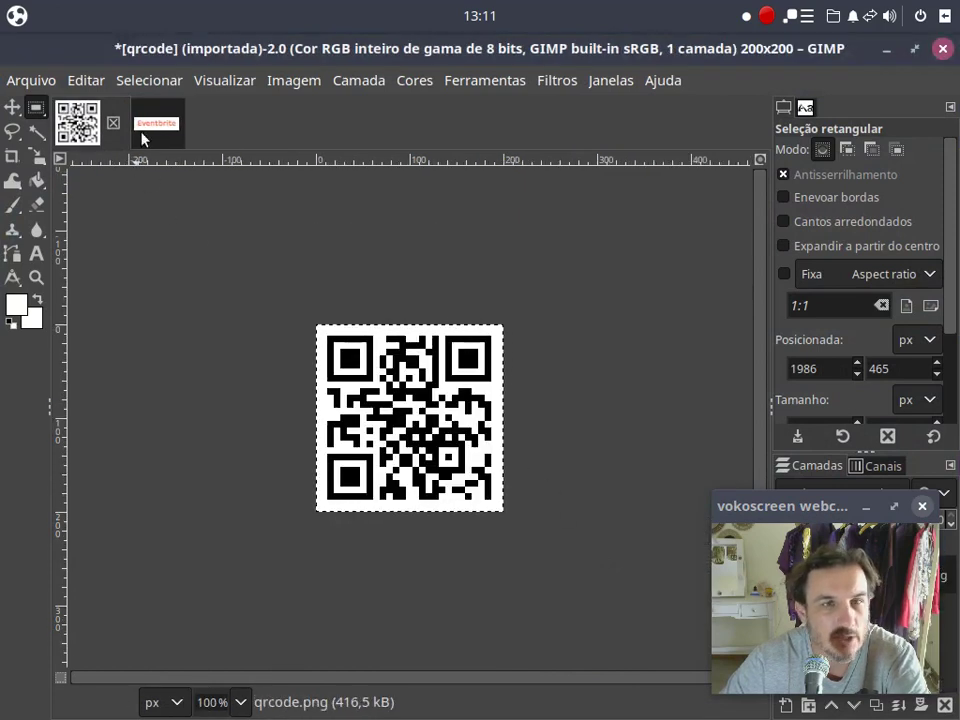
{"action": "left_click", "coordinate": [112, 124]}
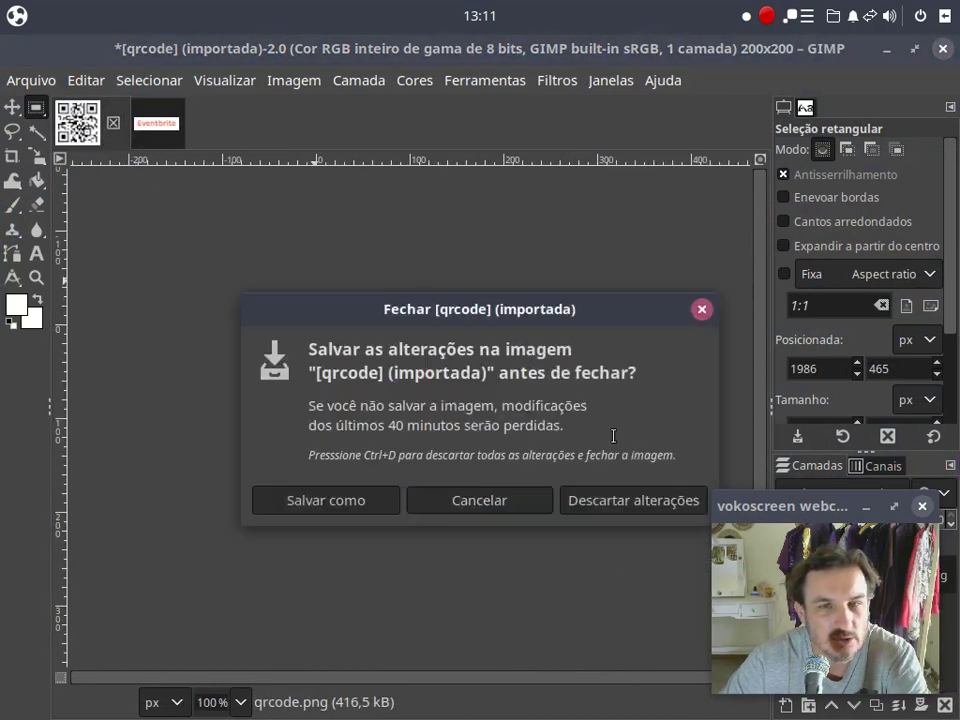
{"action": "left_click", "coordinate": [612, 503]}
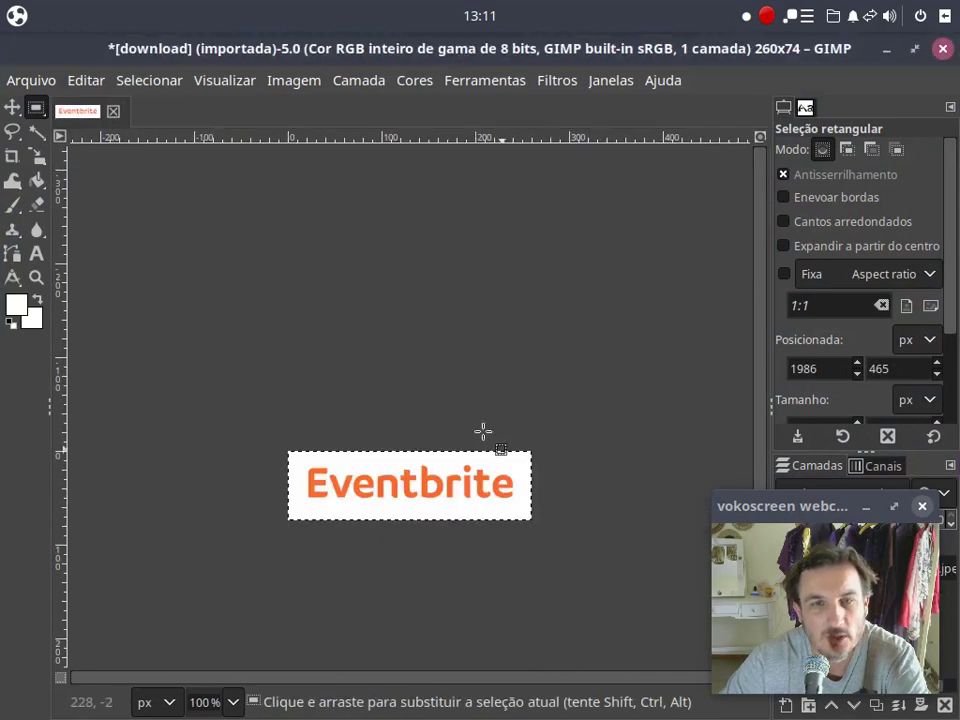
{"action": "left_click", "coordinate": [113, 111]}
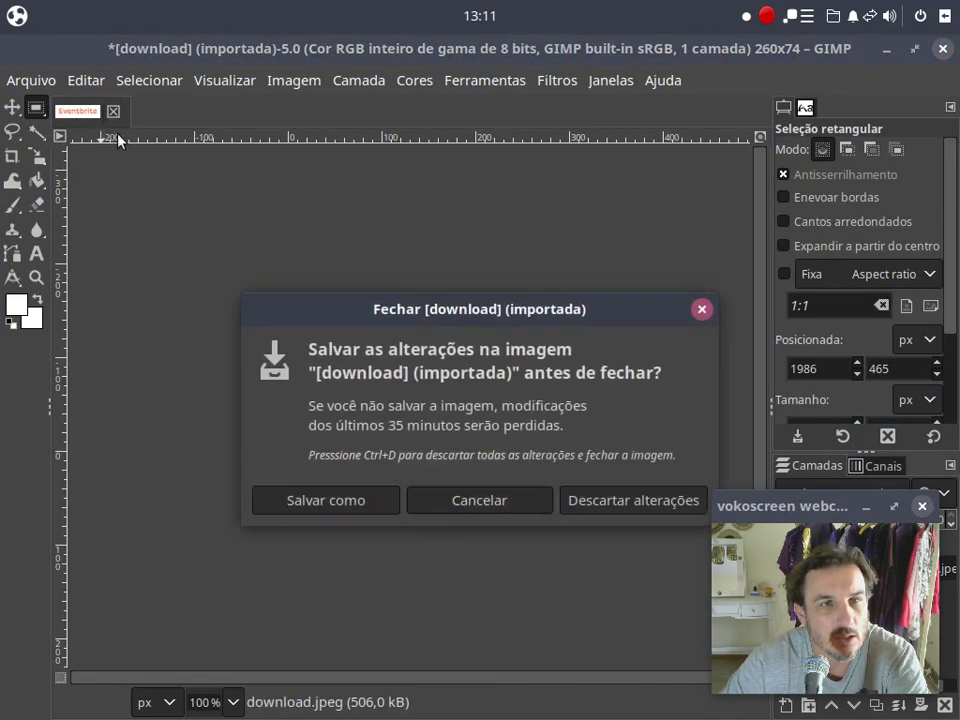
{"action": "left_click", "coordinate": [601, 501]}
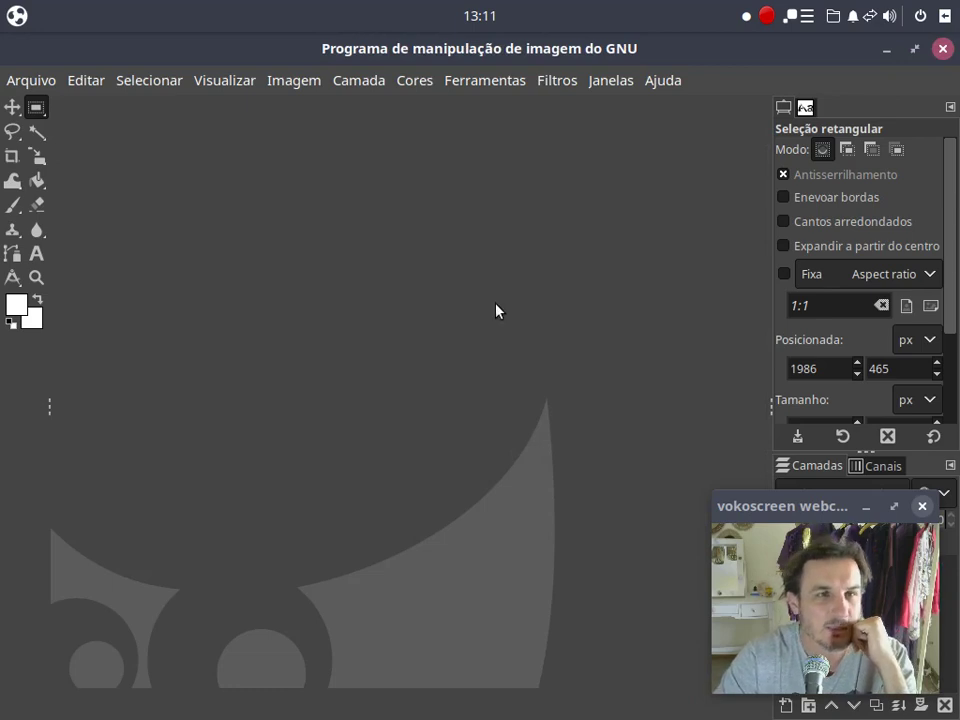
Start a new image with a width of 1280 and a height of 720 pixels
{"action": "left_click", "coordinate": [30, 84]}
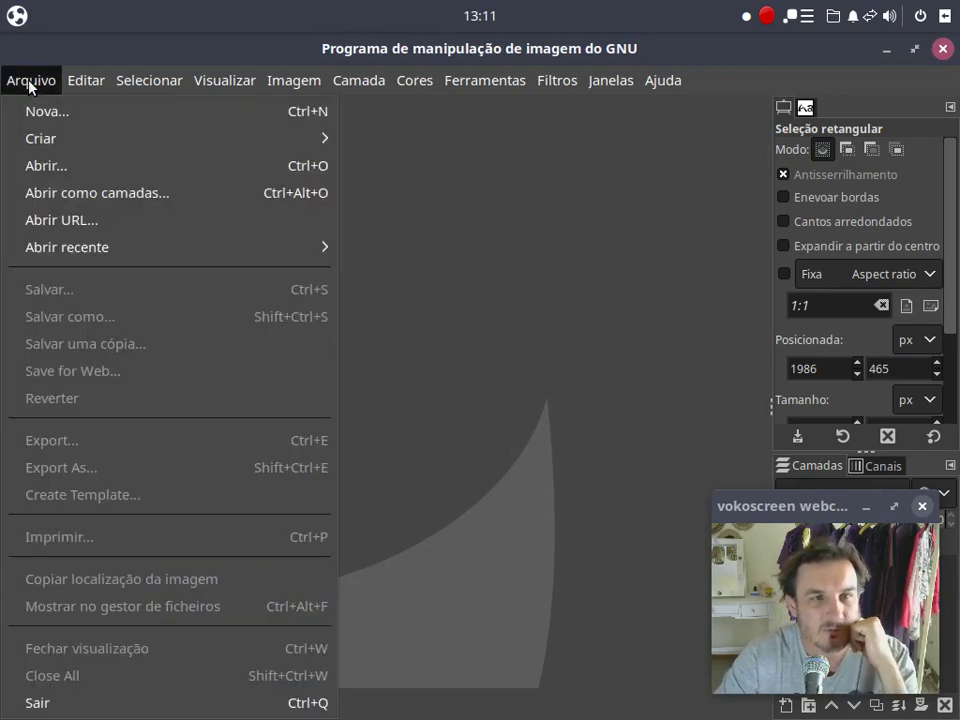
{"action": "left_click", "coordinate": [30, 84]}
{"action": "left_click", "coordinate": [28, 81]}
{"action": "left_click", "coordinate": [38, 118]}
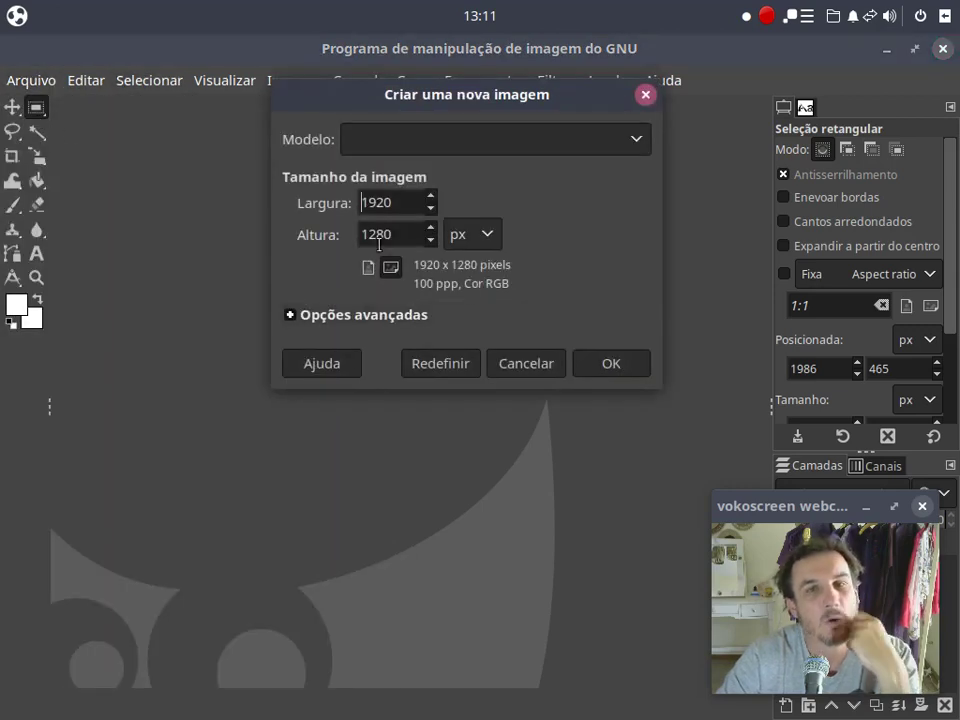
{"action": "left_click", "coordinate": [362, 202]}
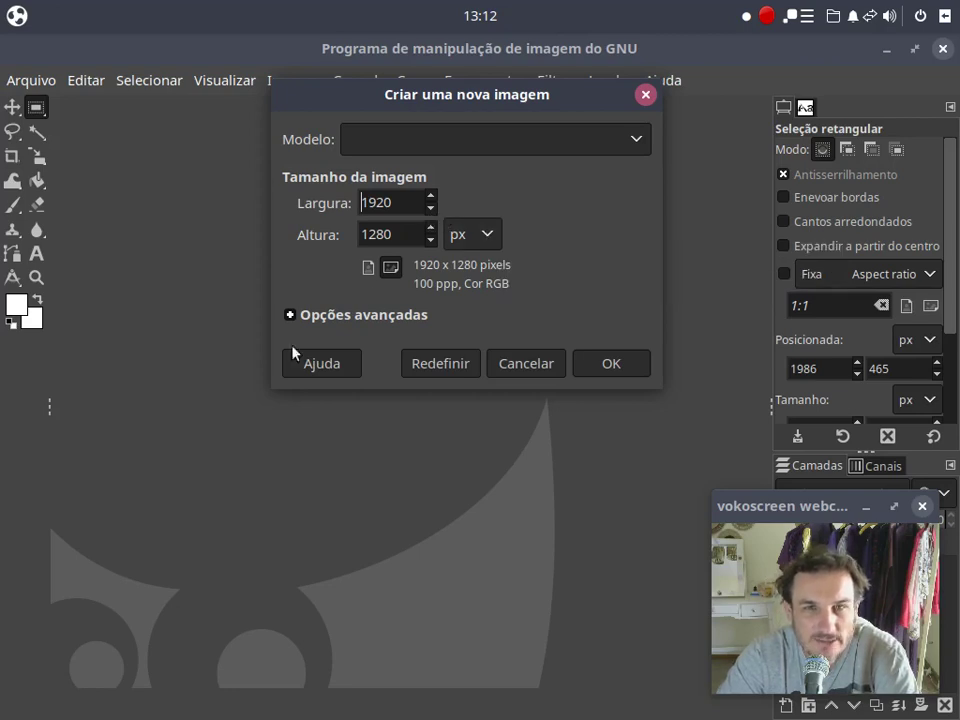
{"action": "left_click", "coordinate": [430, 208]}
{"action": "left_click_drag", "start_coordinate": [430, 210], "coordinate": [430, 210]}
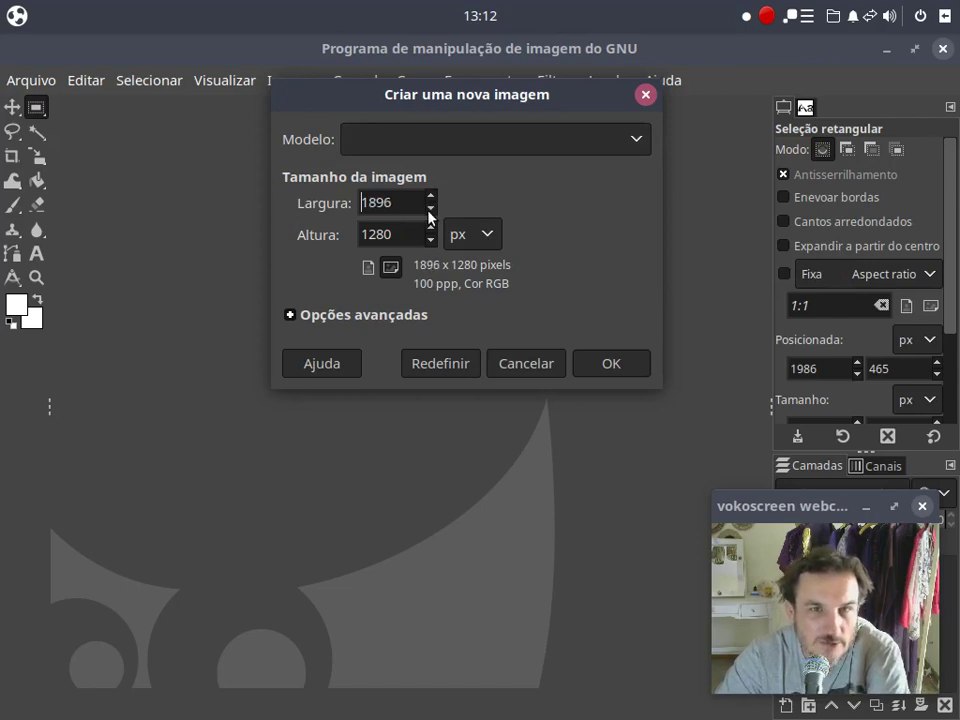
{"action": "type", "text": "1280"}
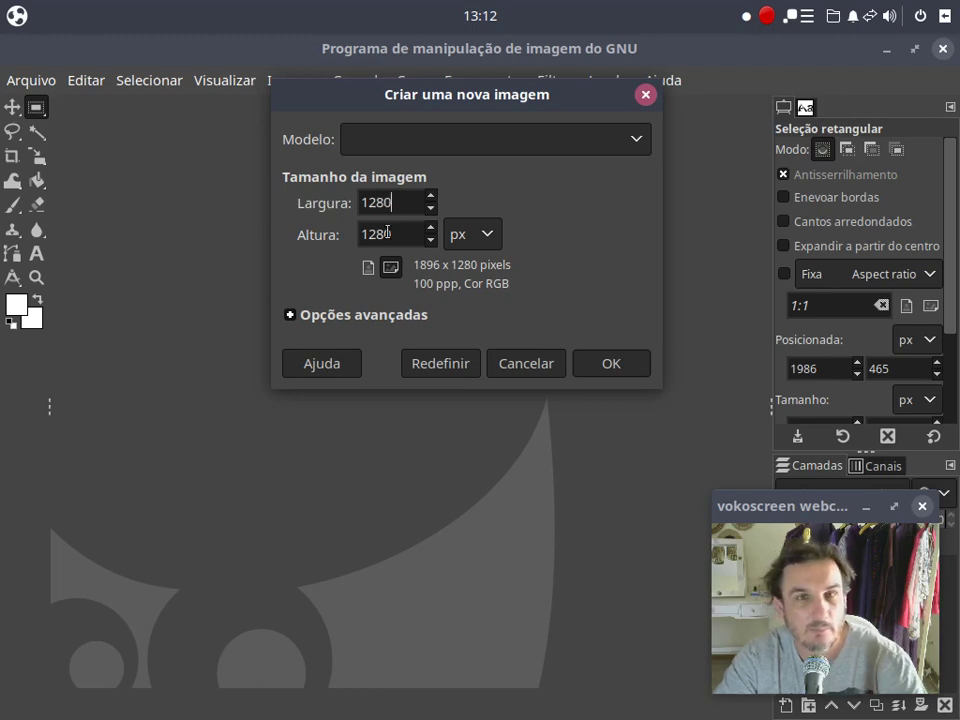
{"action": "key", "text": "Tab"}
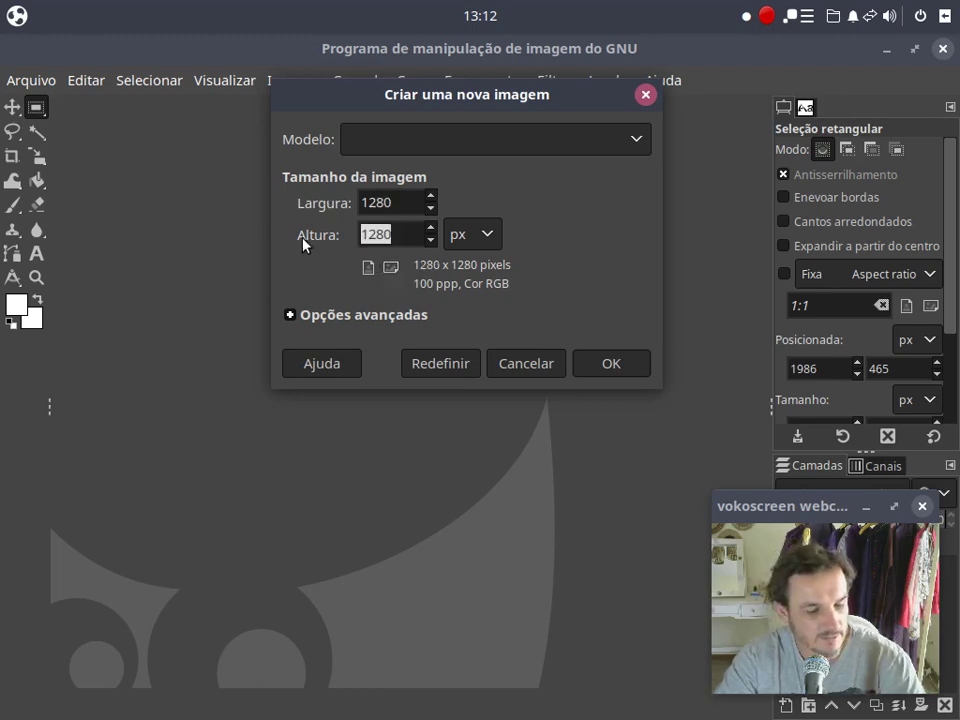
{"action": "type", "text": "720"}
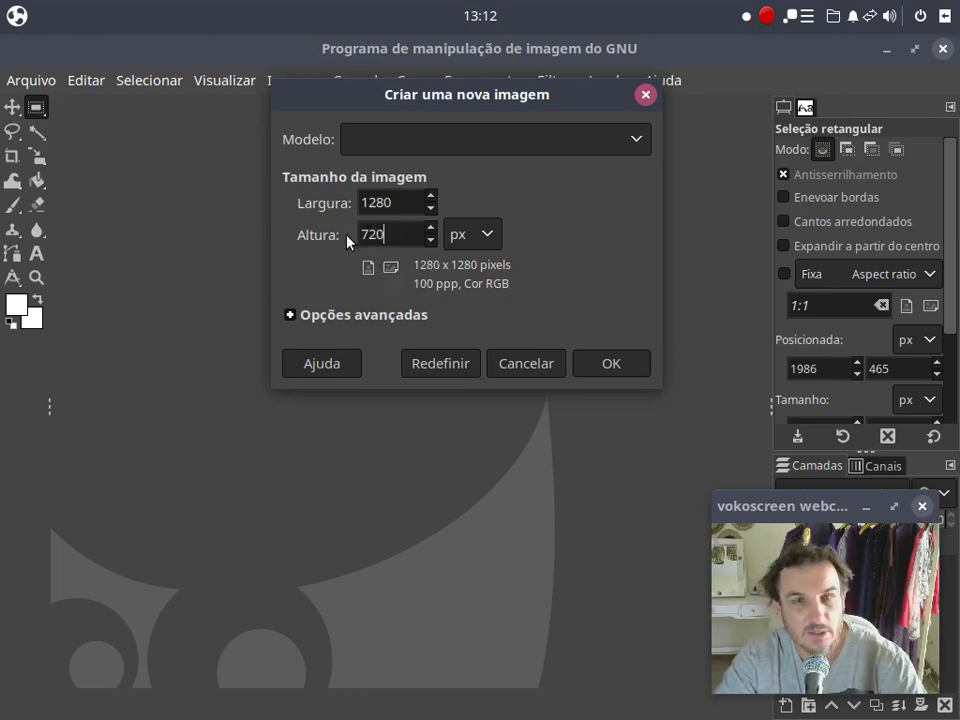
{"action": "left_click", "coordinate": [482, 240]}
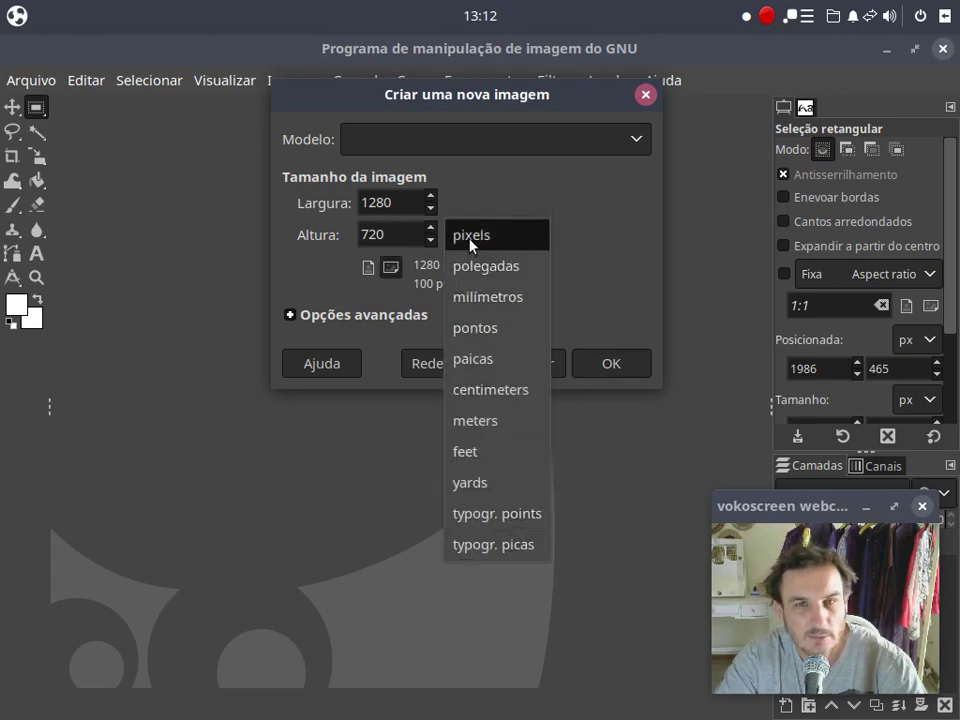
{"action": "left_click", "coordinate": [469, 243]}
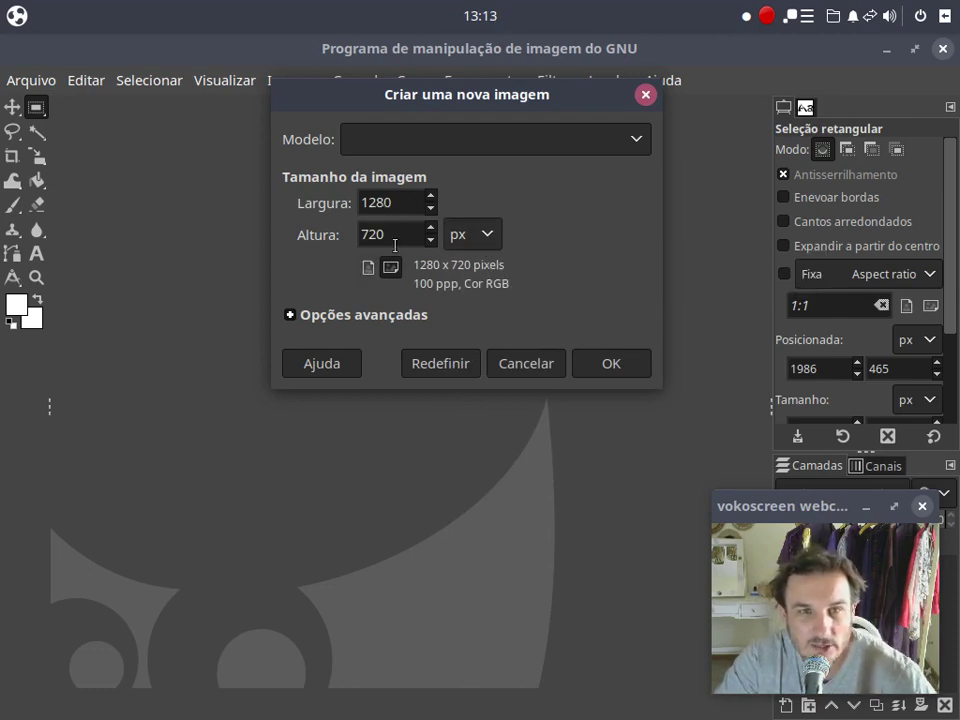
Set the new image's X and Y resolution to 98 pixels/in in the advanced options
{"action": "left_click", "coordinate": [333, 316]}
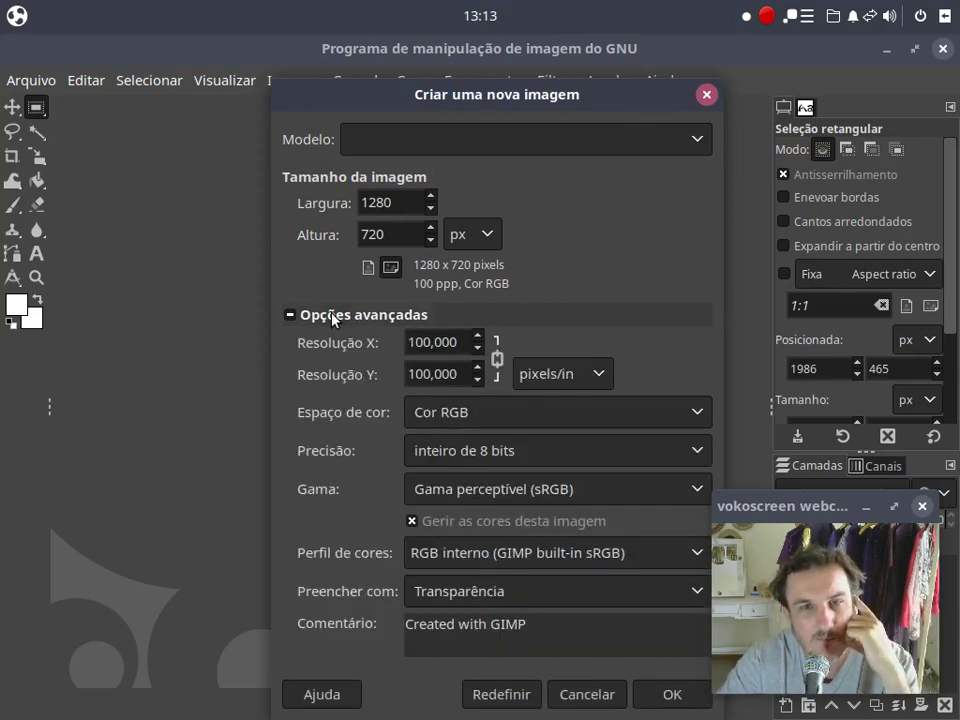
{"action": "left_click", "coordinate": [478, 349]}
{"action": "scroll", "coordinate": [478, 350], "scroll_direction": "down", "scroll_amount": 10}
{"action": "scroll", "coordinate": [478, 350], "scroll_direction": "down", "scroll_amount": 3}
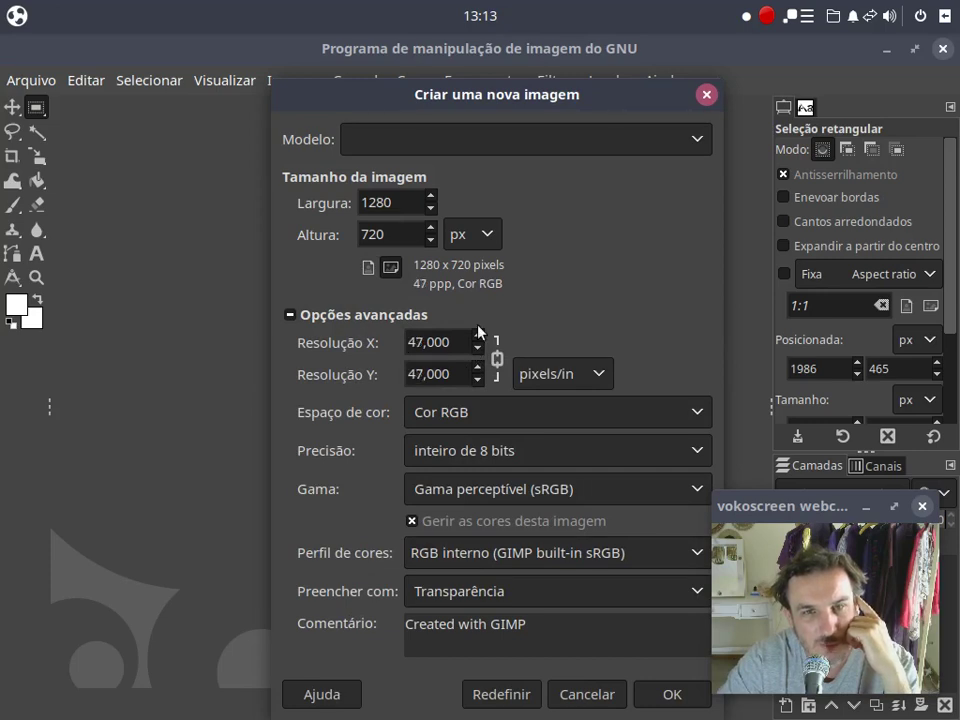
{"action": "scroll", "coordinate": [477, 340], "scroll_direction": "up", "scroll_amount": 20}
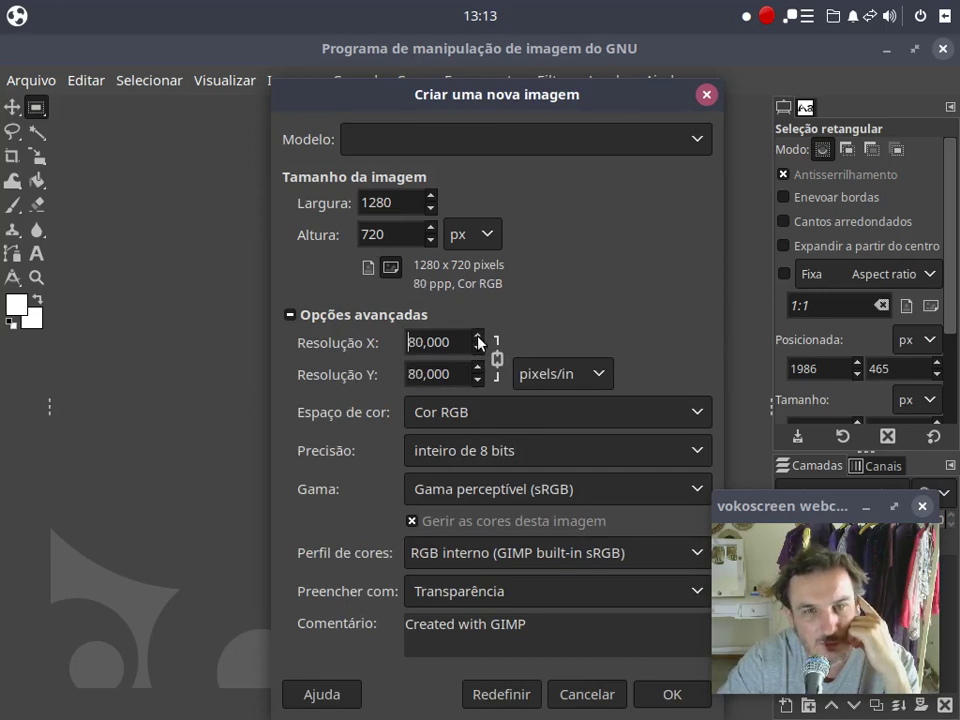
{"action": "scroll", "coordinate": [478, 342], "scroll_direction": "up", "scroll_amount": 3}
{"action": "scroll", "coordinate": [478, 354], "scroll_direction": "down", "scroll_amount": 3}
{"action": "scroll", "coordinate": [478, 354], "scroll_direction": "down", "scroll_amount": 6}
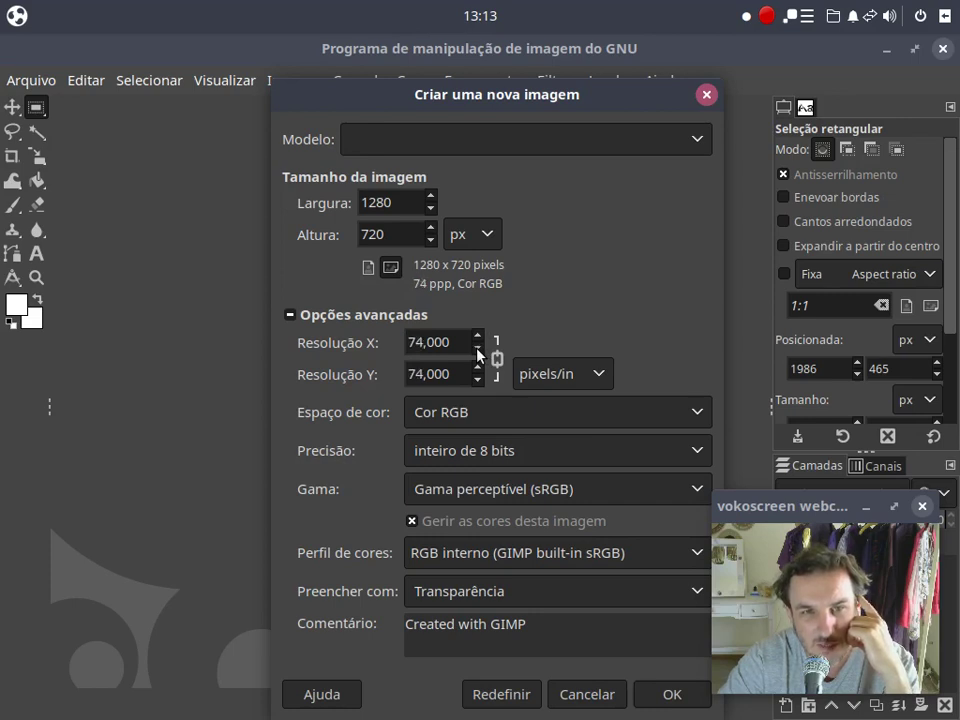
{"action": "scroll", "coordinate": [478, 354], "scroll_direction": "down", "scroll_amount": 2}
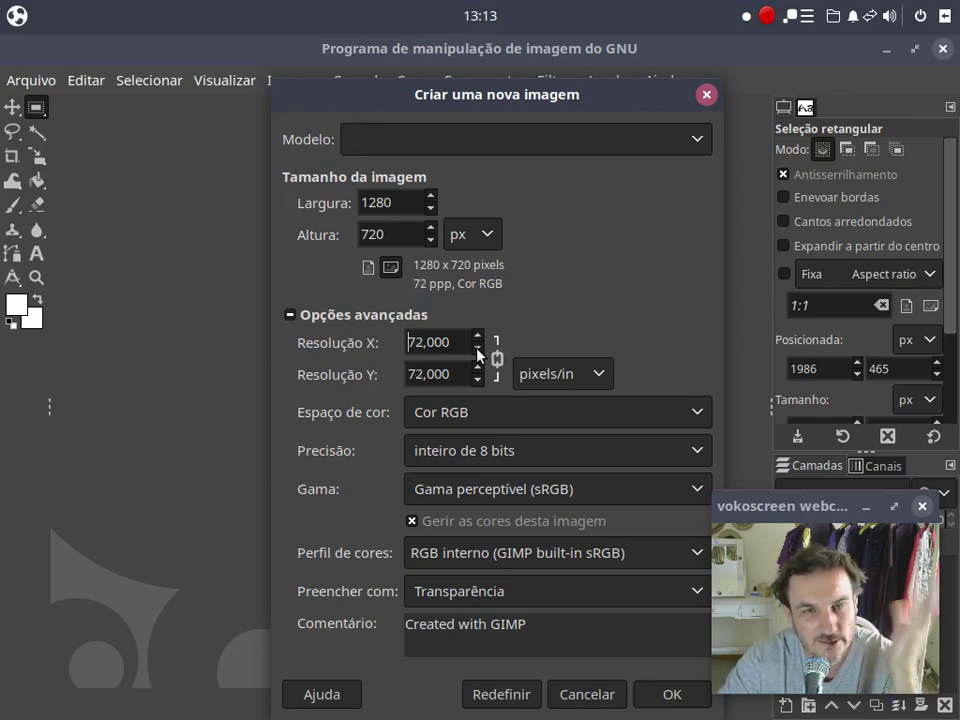
{"action": "left_click", "coordinate": [481, 340]}
{"action": "left_click_drag", "start_coordinate": [481, 340], "coordinate": [481, 342]}
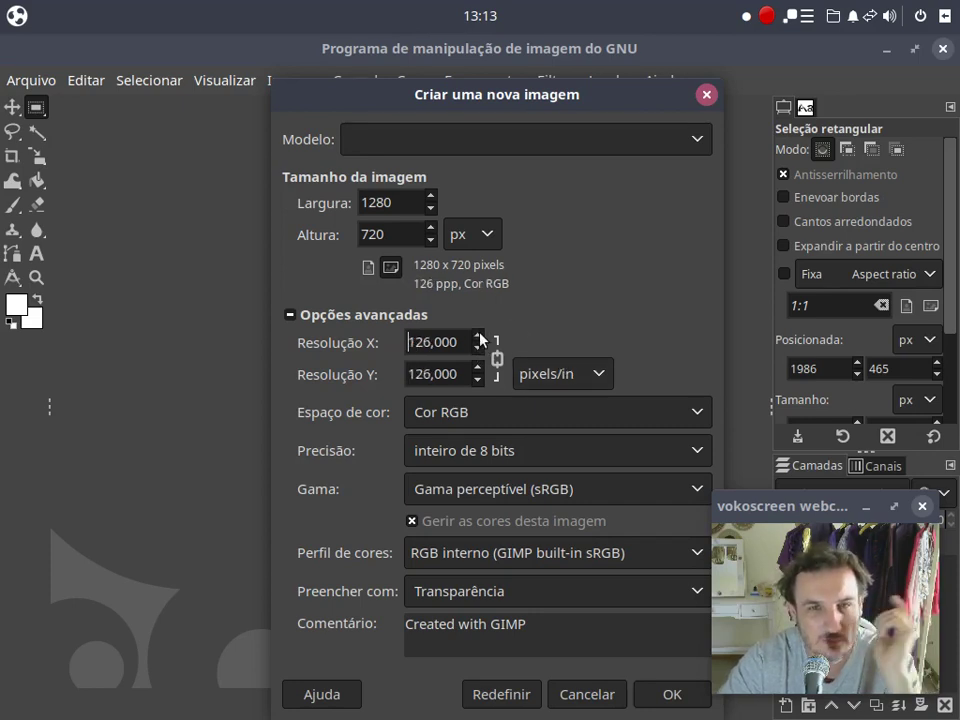
{"action": "scroll", "coordinate": [478, 353], "scroll_direction": "down", "scroll_amount": 12}
{"action": "scroll", "coordinate": [478, 353], "scroll_direction": "down", "scroll_amount": 20}
{"action": "left_click", "coordinate": [478, 338]}
{"action": "left_click", "coordinate": [478, 338]}
{"action": "left_click", "coordinate": [478, 338]}
{"action": "left_click", "coordinate": [478, 338]}
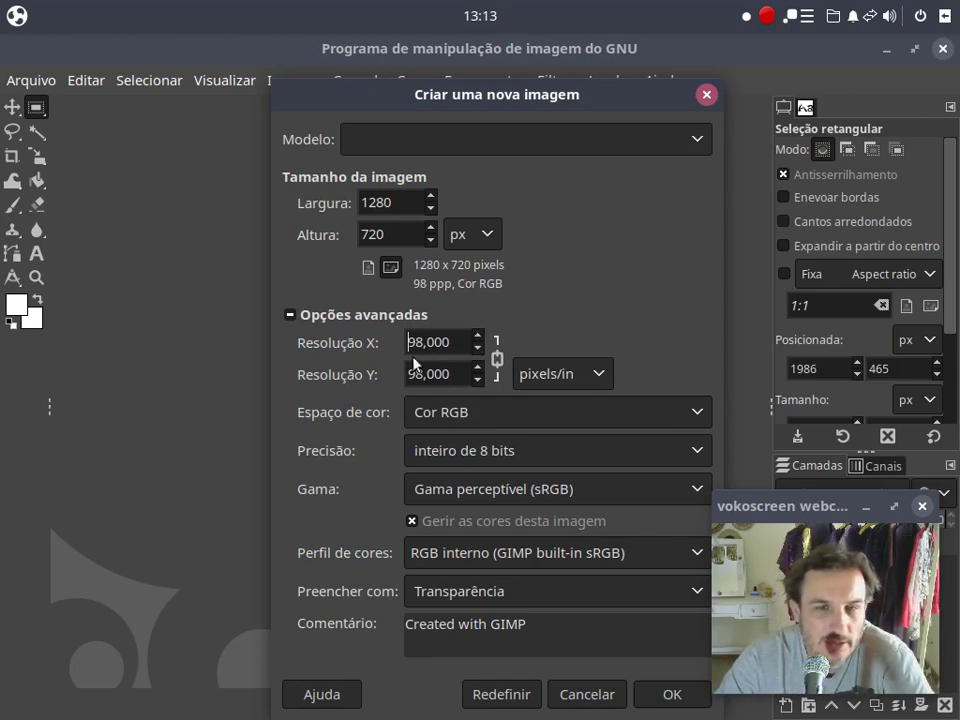
Choose Transparência as the fill and create the new image
{"action": "left_click", "coordinate": [462, 592]}
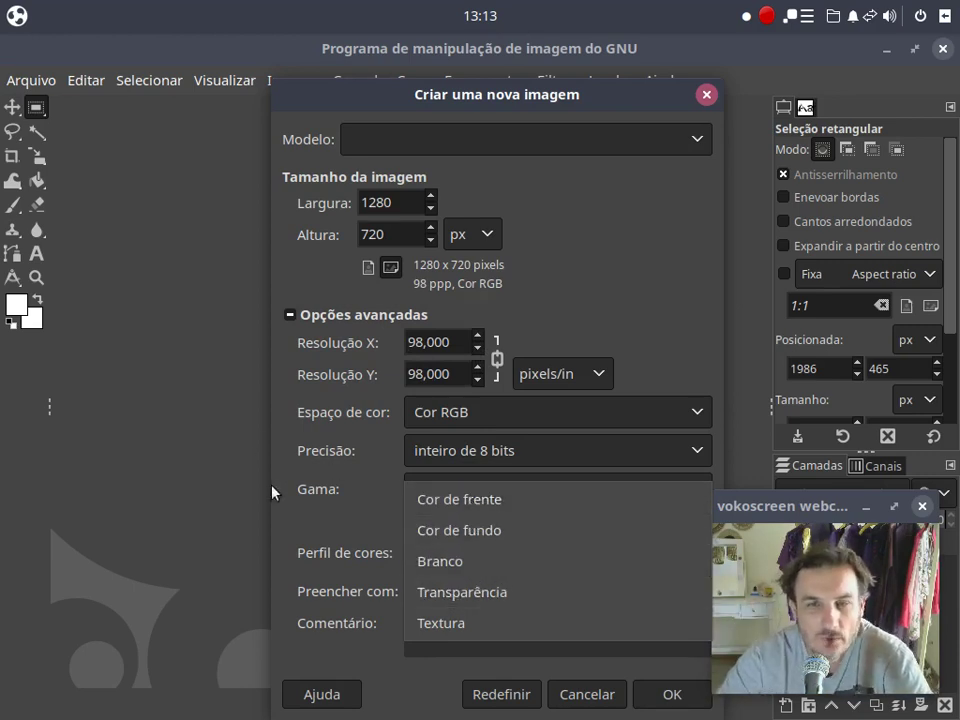
{"action": "left_click", "coordinate": [475, 594]}
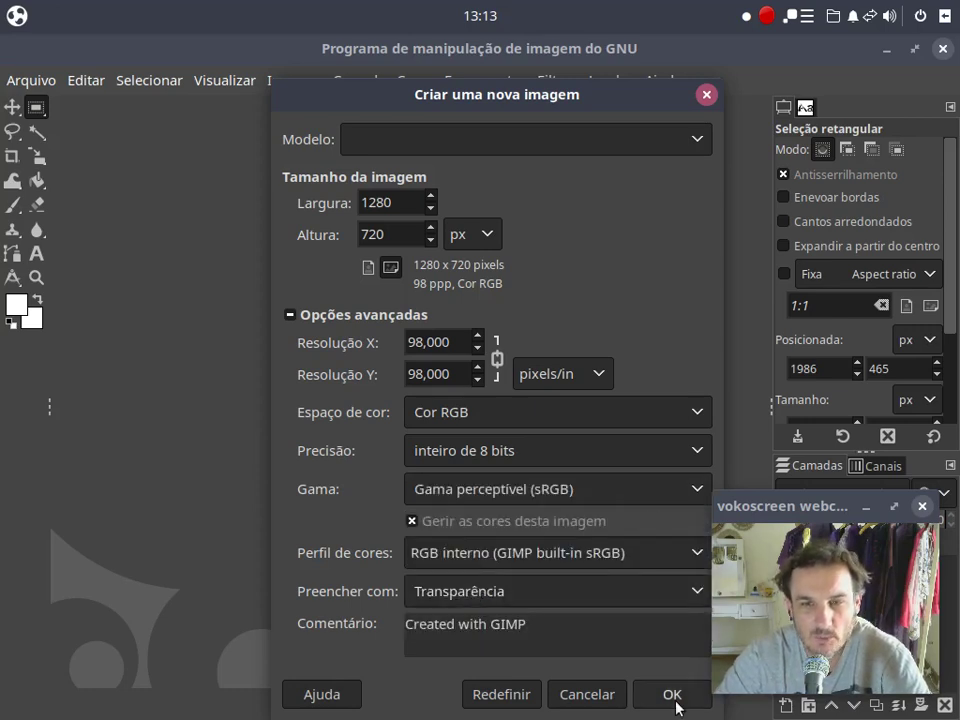
{"action": "left_click", "coordinate": [671, 694]}
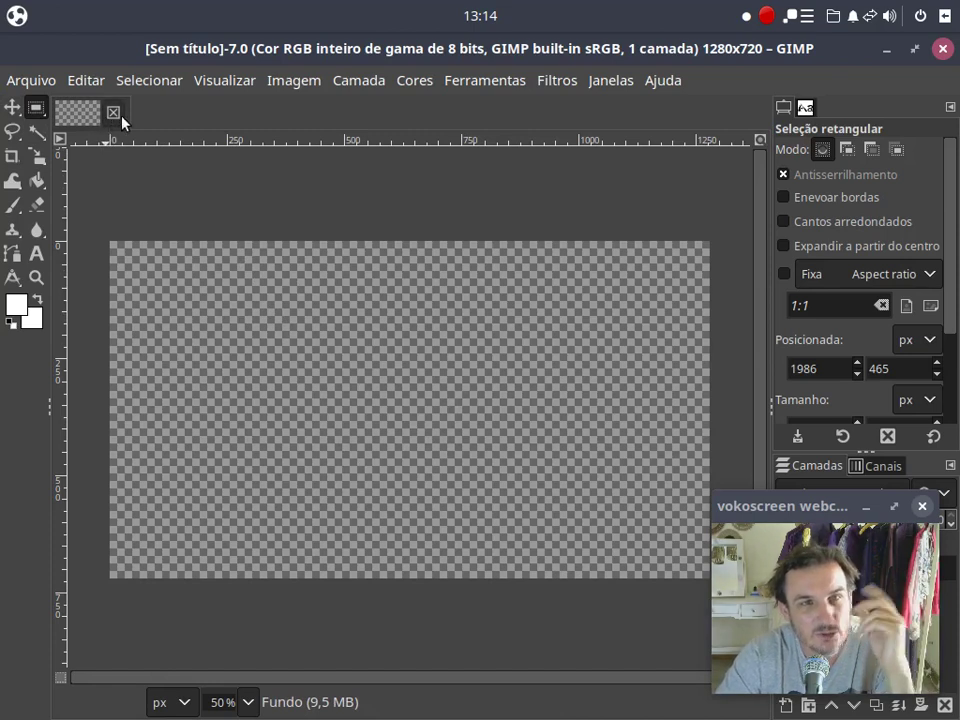
Open qrcode.png from the Downloads folder as a separate image
{"action": "left_click", "coordinate": [29, 84]}
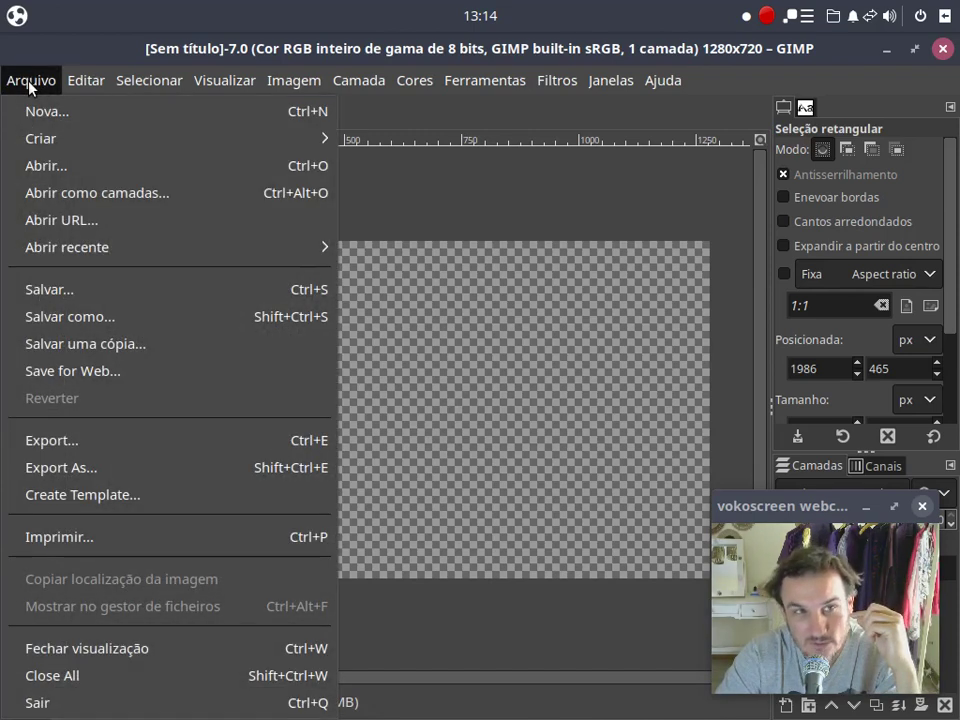
{"action": "left_click", "coordinate": [55, 166]}
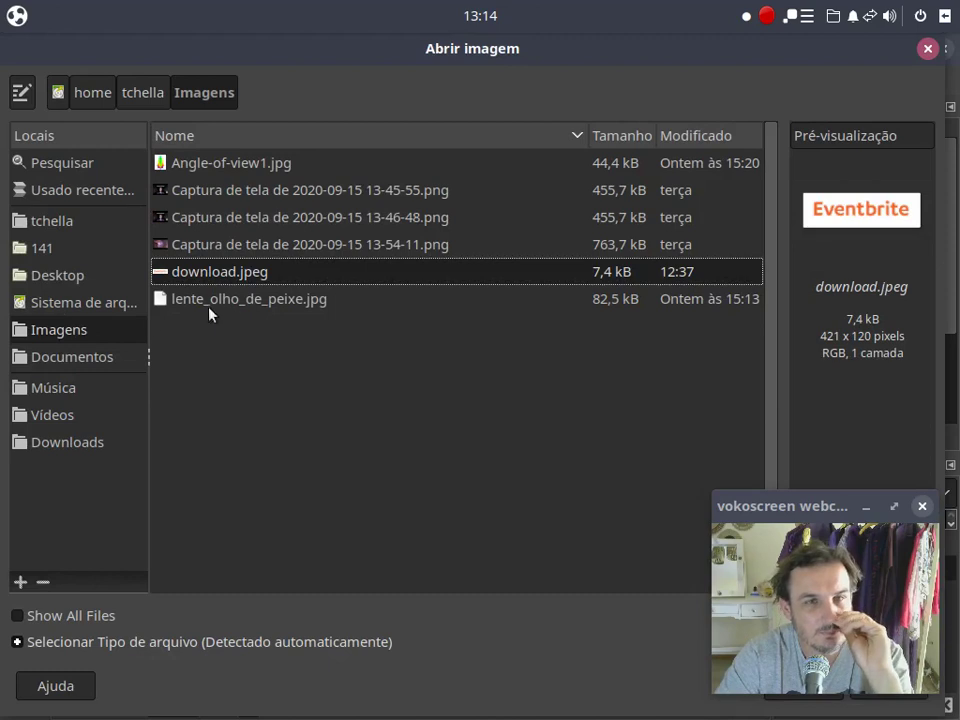
{"action": "left_click", "coordinate": [75, 366]}
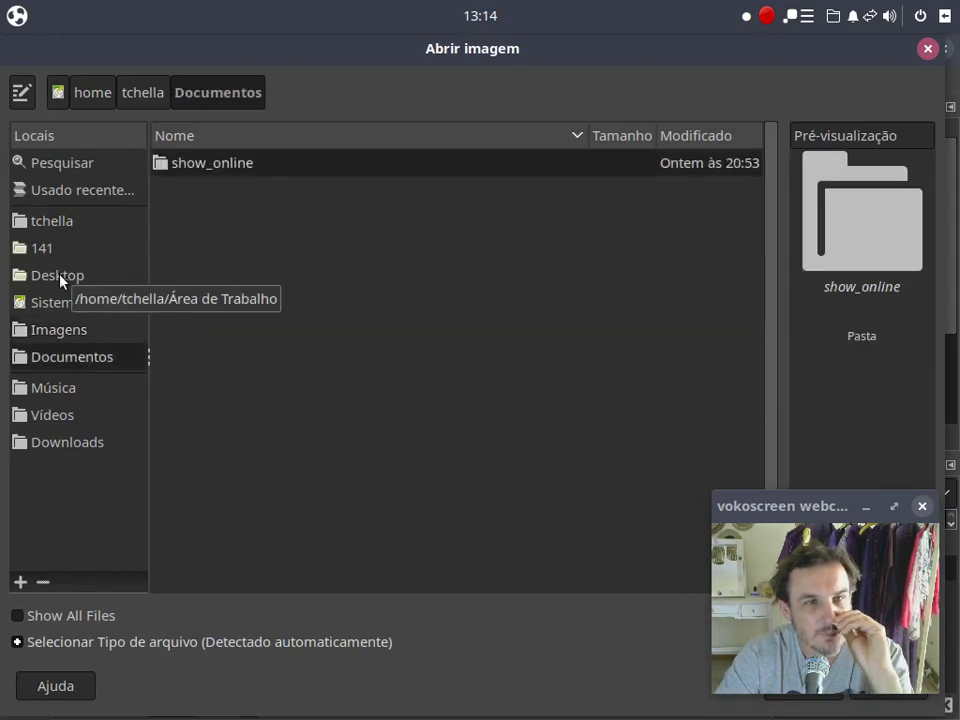
{"action": "left_click", "coordinate": [92, 441]}
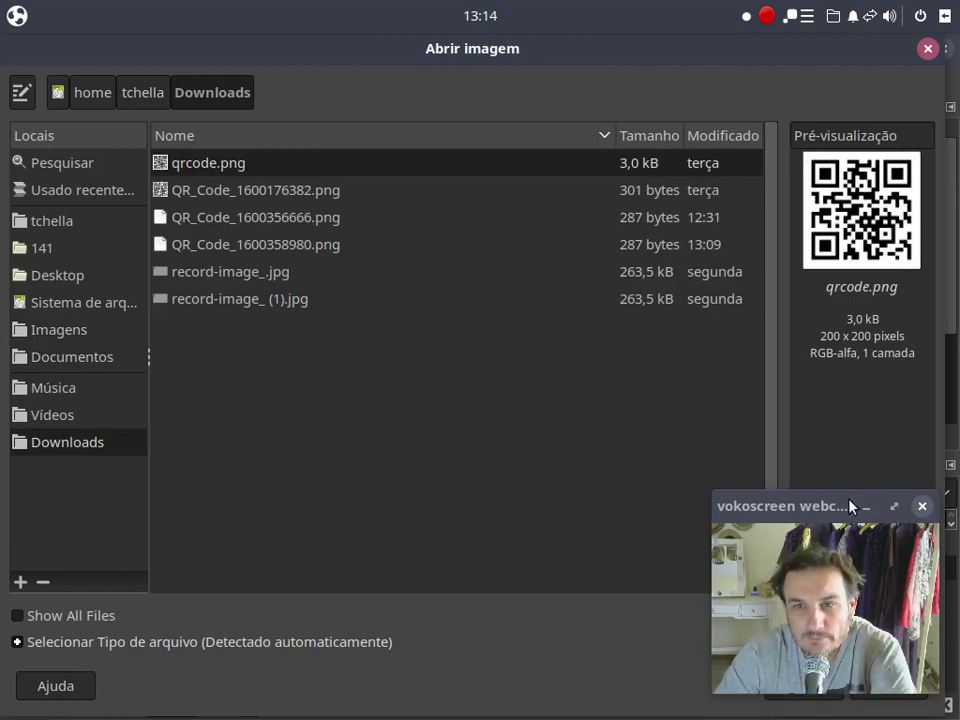
{"action": "left_click_drag", "start_coordinate": [849, 507], "coordinate": [140, 511]}
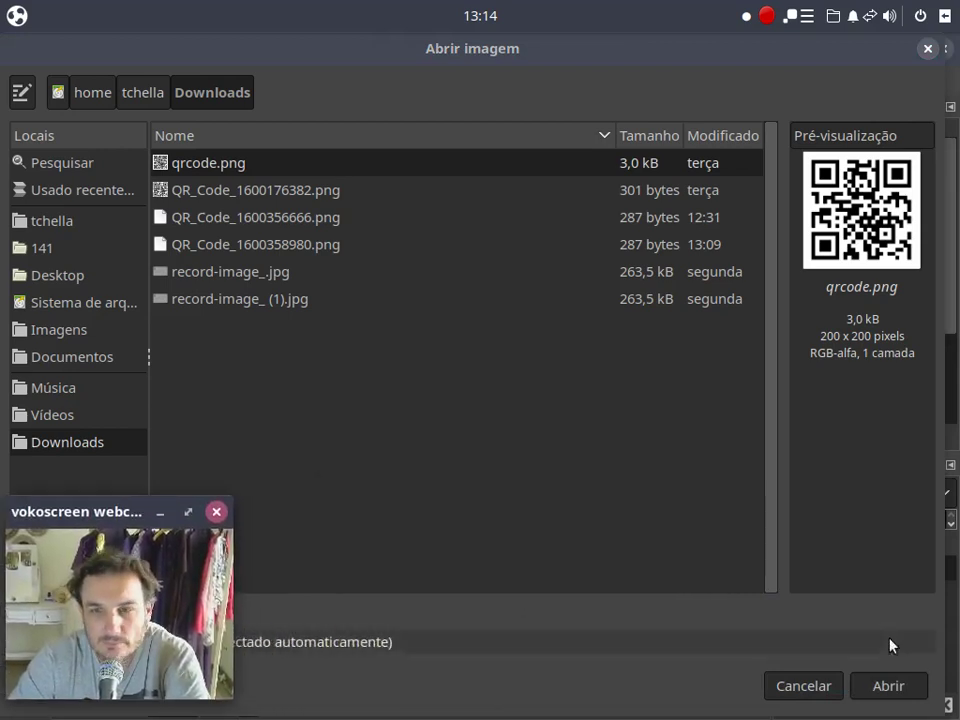
{"action": "left_click", "coordinate": [888, 686]}
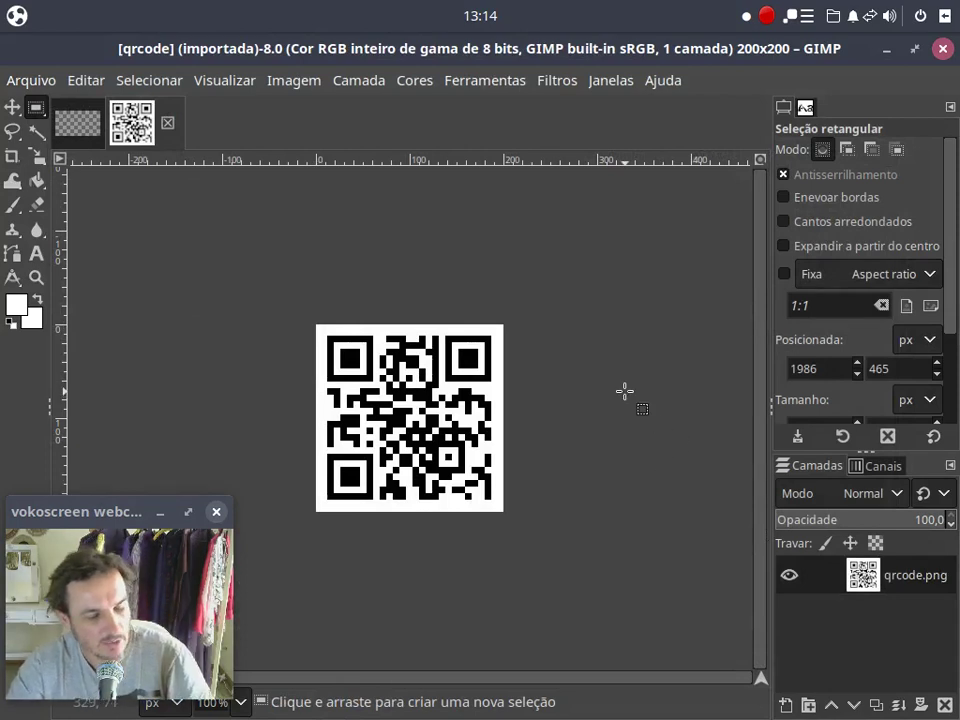
Copy the entire QR code image and paste it into the blank 1280x720 image
{"action": "key", "text": "ctrl"}
{"action": "key", "text": "ctrl+a"}
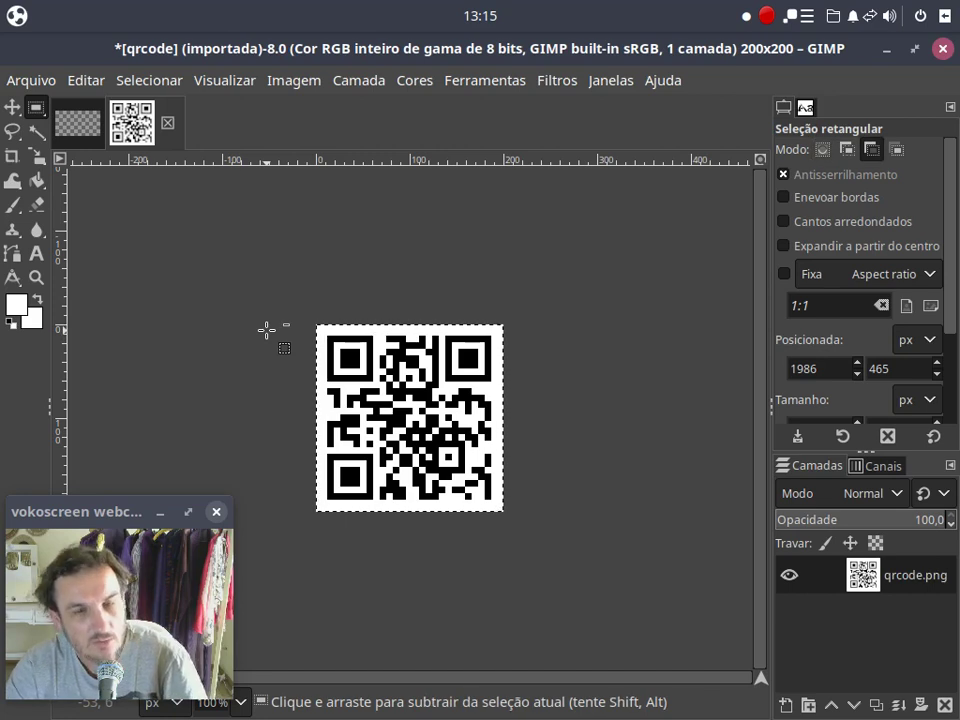
{"action": "key", "text": "ctrl+c"}
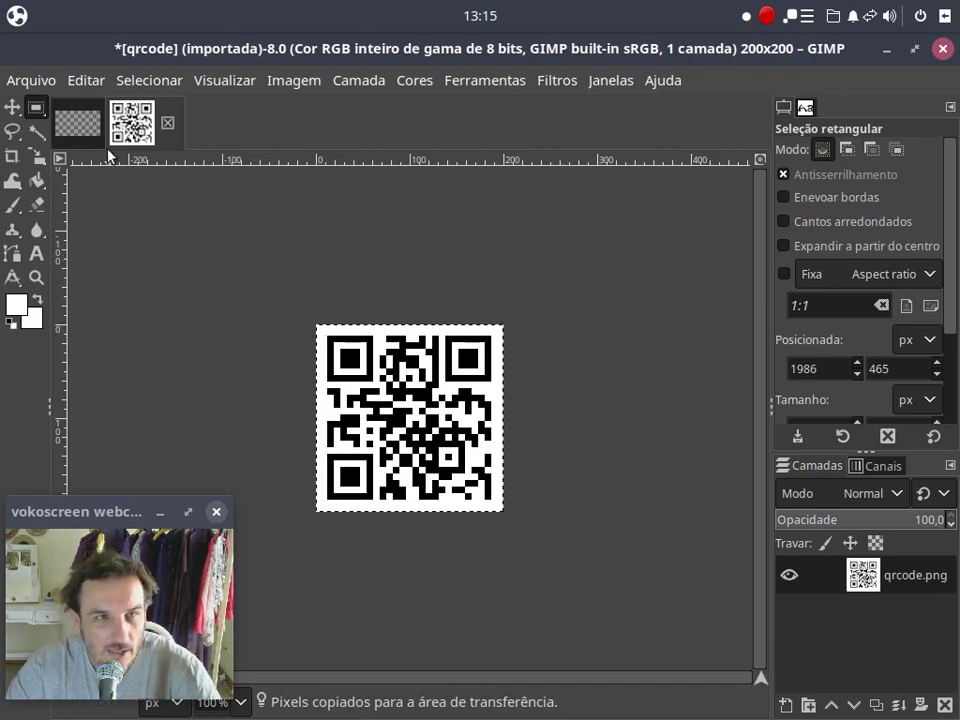
{"action": "left_click", "coordinate": [72, 112]}
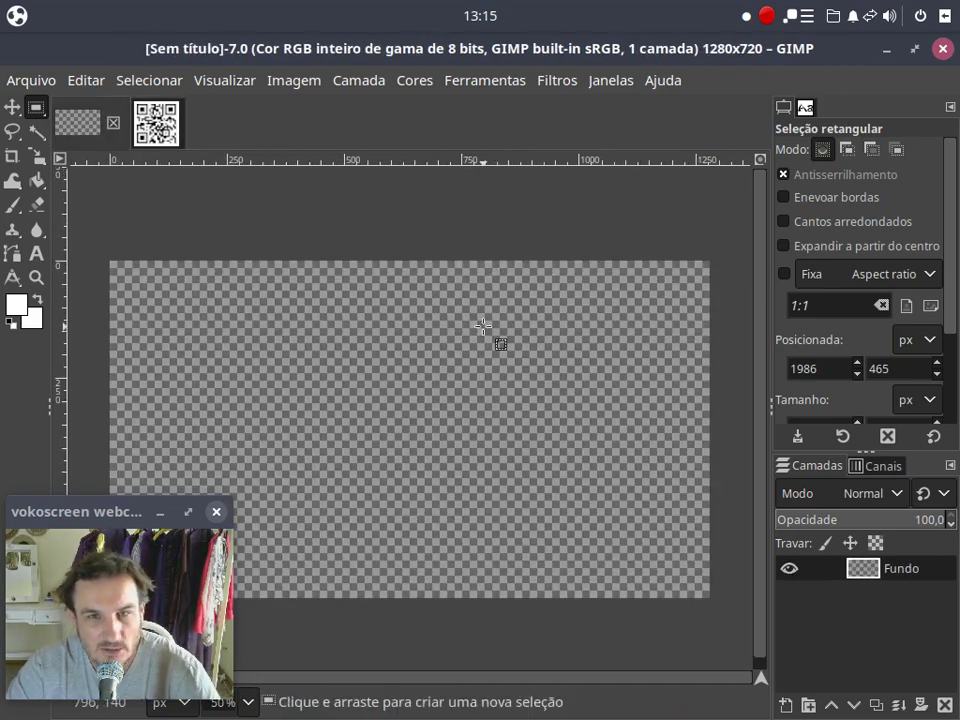
{"action": "key", "text": "ctrl"}
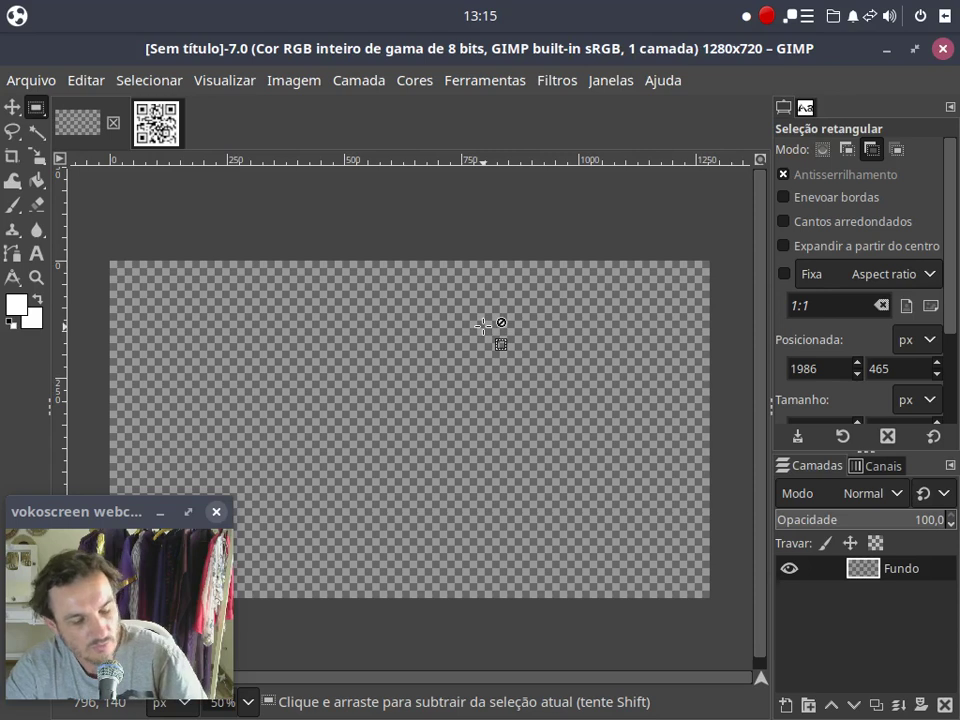
{"action": "key", "text": "ctrl+v"}
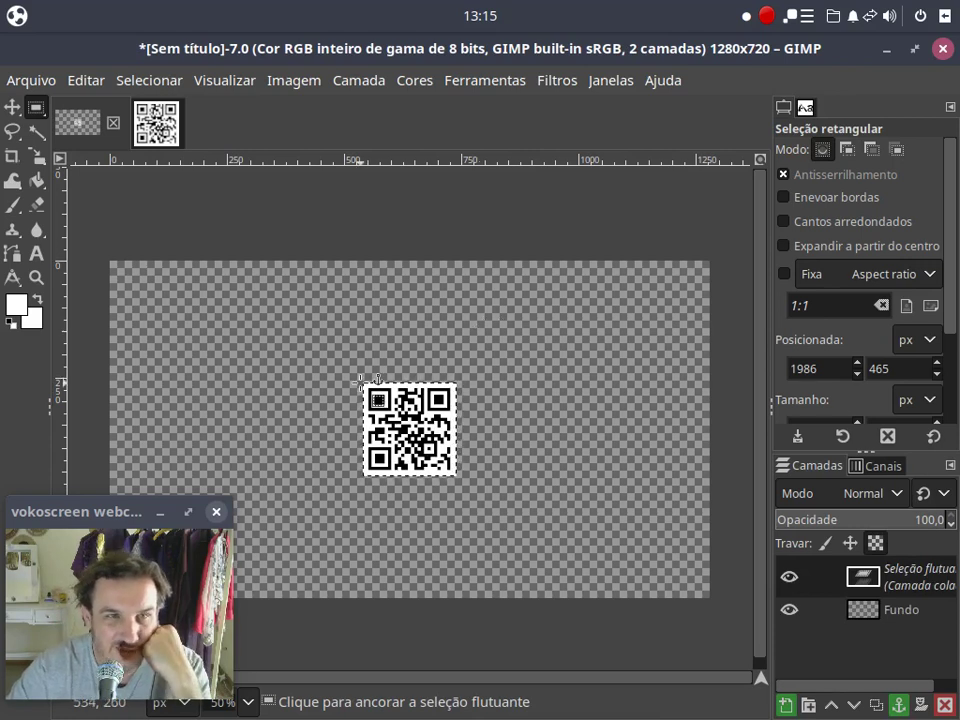
Scale the separate qrcode image to 130 x 130 pixels, keeping the proportions linked
{"action": "left_click", "coordinate": [156, 140]}
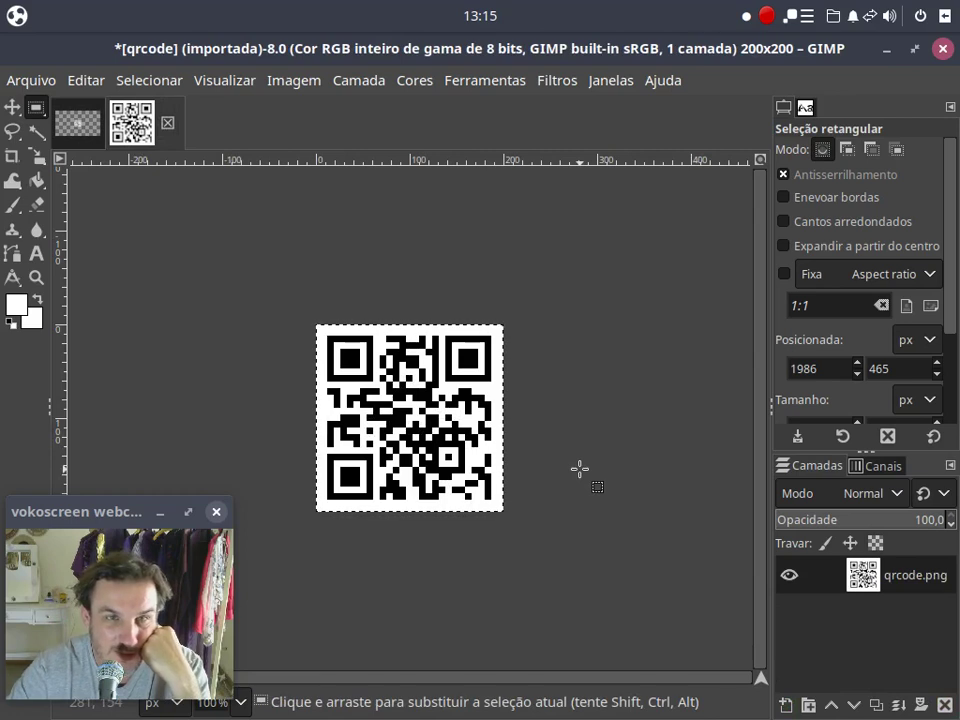
{"action": "left_click", "coordinate": [297, 84]}
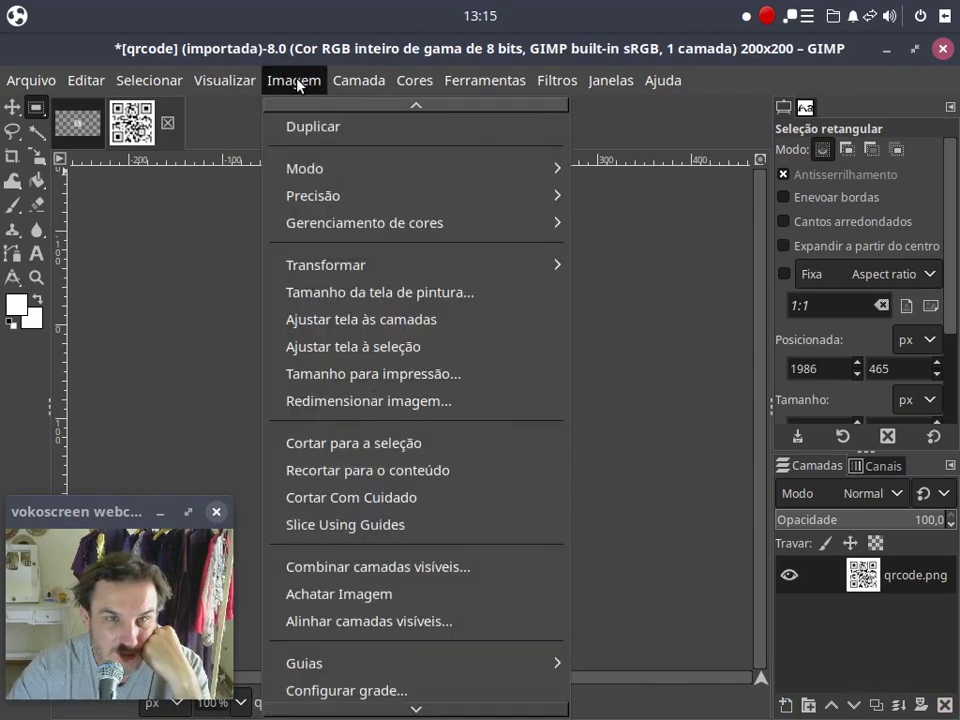
{"action": "left_click", "coordinate": [390, 401]}
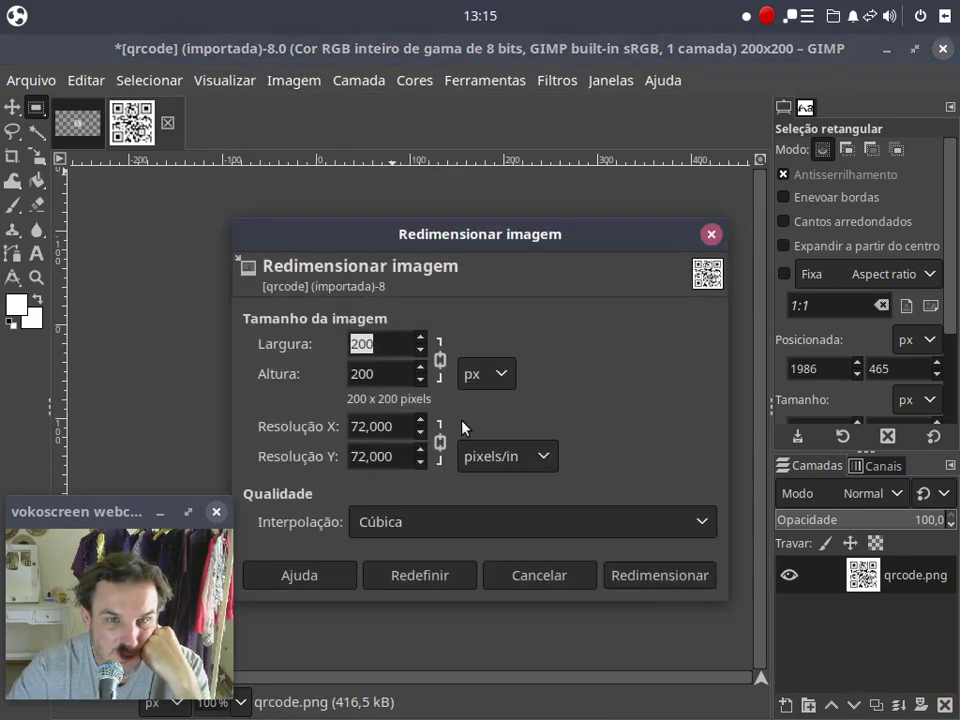
{"action": "left_click_drag", "start_coordinate": [422, 353], "coordinate": [422, 356]}
{"action": "left_click", "coordinate": [422, 356]}
{"action": "left_click", "coordinate": [422, 356]}
{"action": "left_click", "coordinate": [422, 356]}
{"action": "left_click", "coordinate": [422, 356]}
{"action": "left_click", "coordinate": [422, 356]}
{"action": "left_click", "coordinate": [422, 356]}
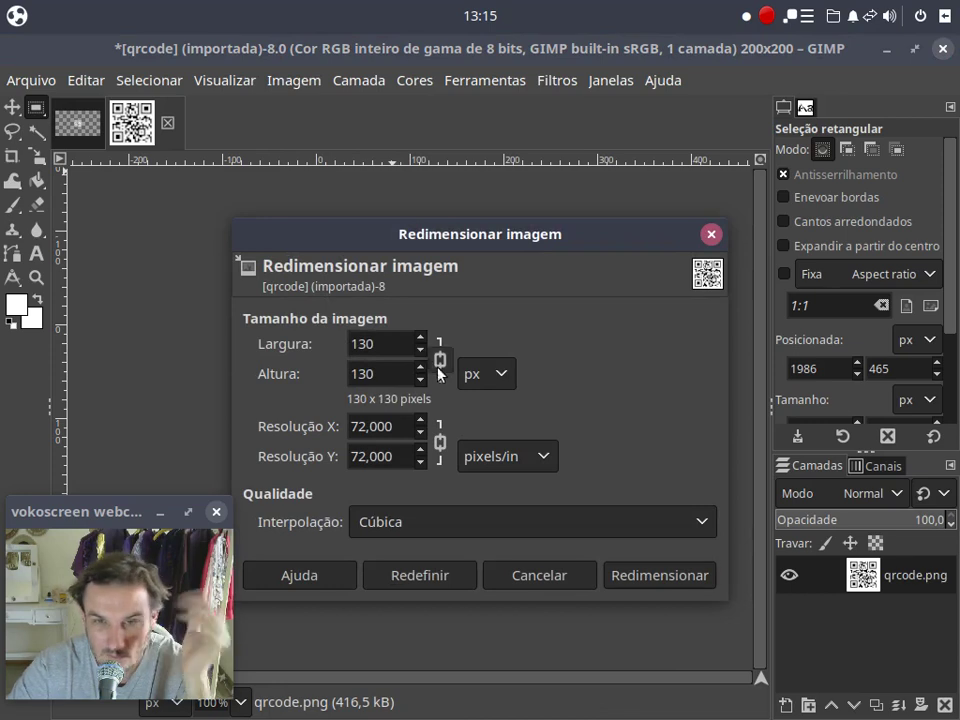
{"action": "left_click", "coordinate": [660, 577]}
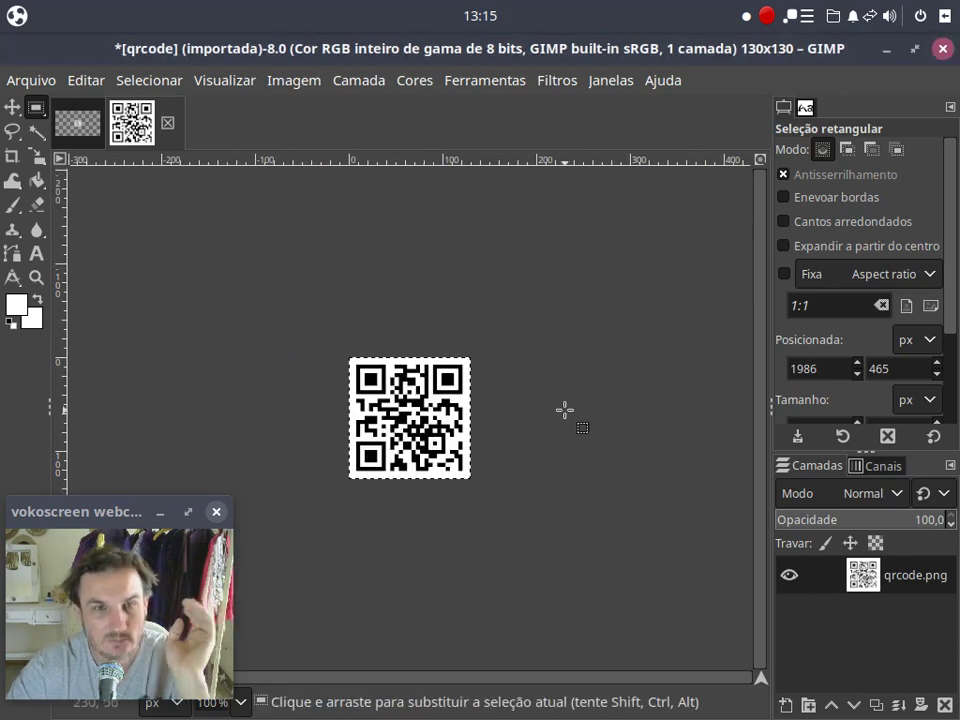
Copy the scaled 130 x 130 QR code and paste it into the transparent 1280x720 image
{"action": "key", "text": "ctrl"}
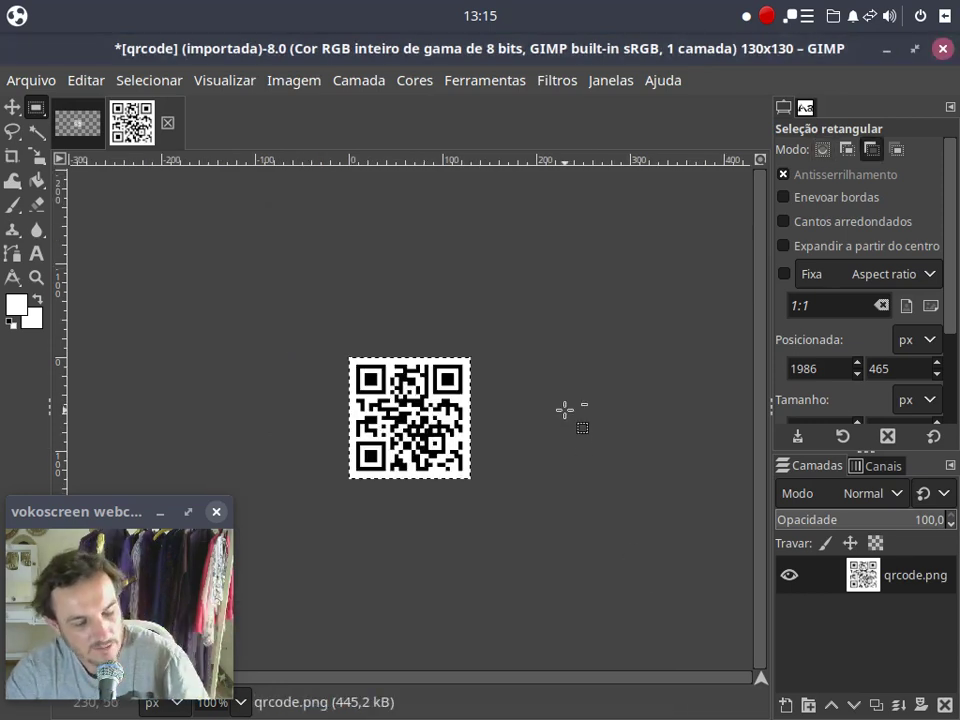
{"action": "key", "text": "ctrl+c"}
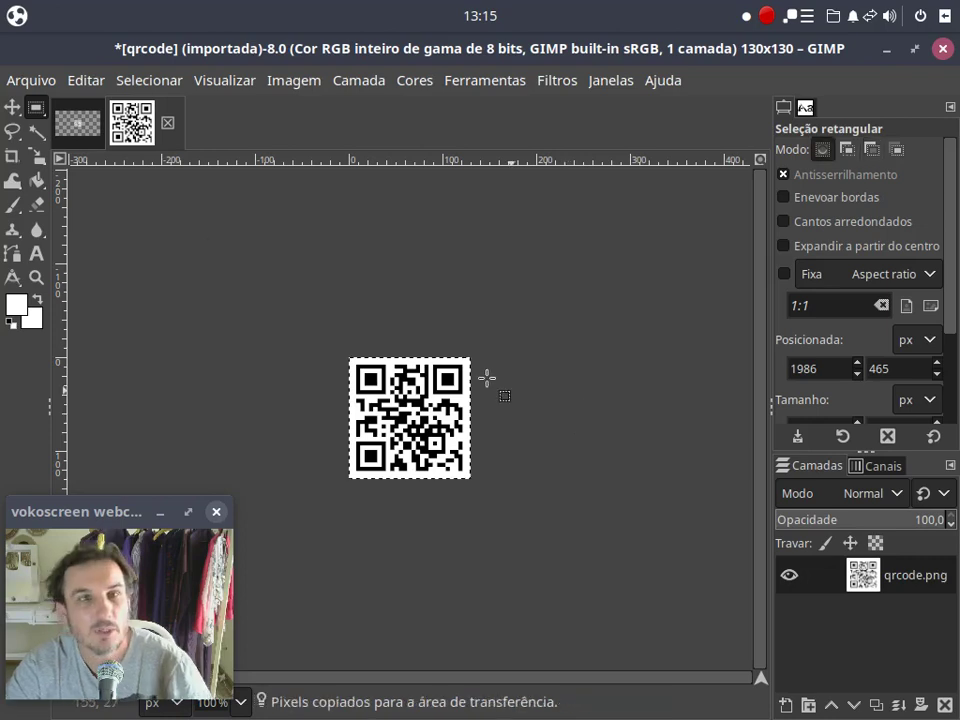
{"action": "left_click", "coordinate": [77, 124]}
{"action": "key", "text": "ctrl+v"}
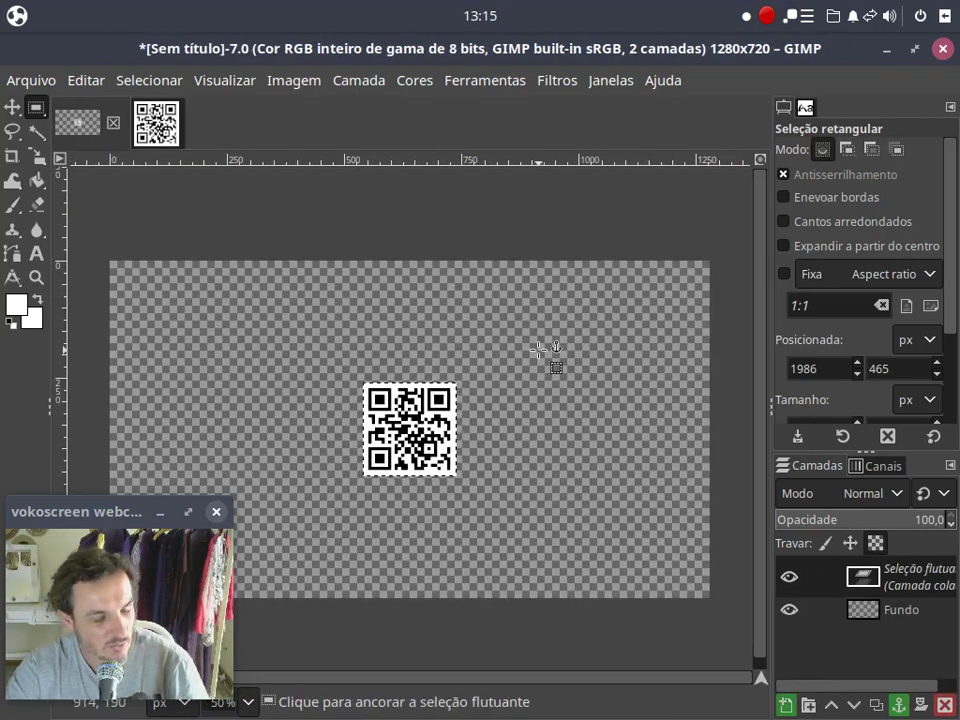
{"action": "key", "text": "ctrl"}
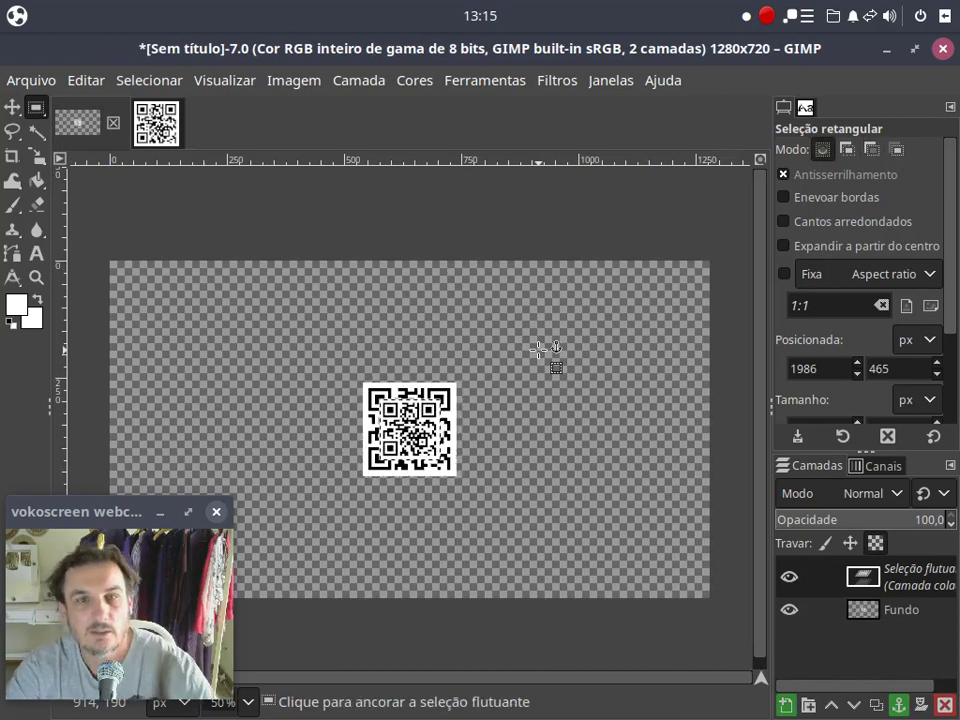
Move the pasted small QR code near the canvas's lower-right corner and convert the floating selection to a new layer
{"action": "left_click", "coordinate": [12, 107]}
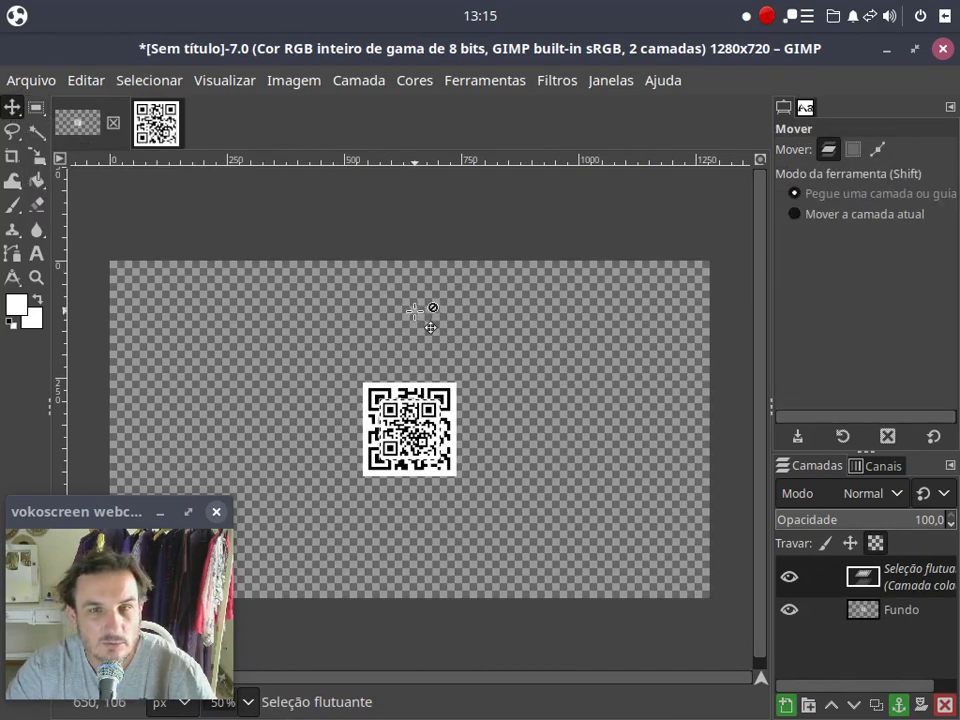
{"action": "left_click_drag", "start_coordinate": [408, 432], "coordinate": [675, 547]}
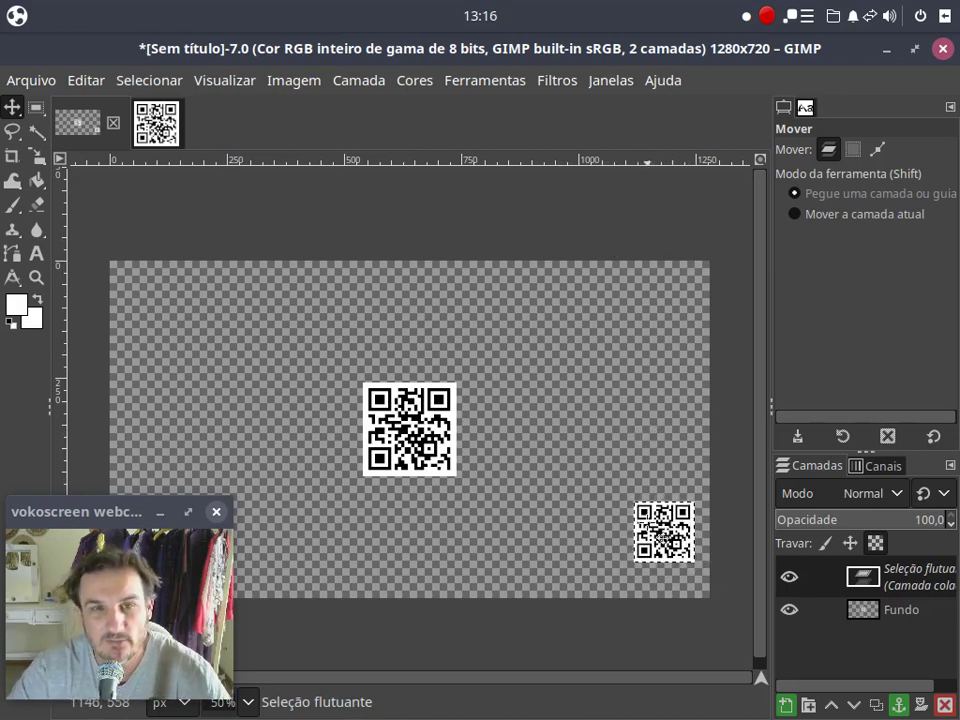
{"action": "left_click", "coordinate": [360, 81]}
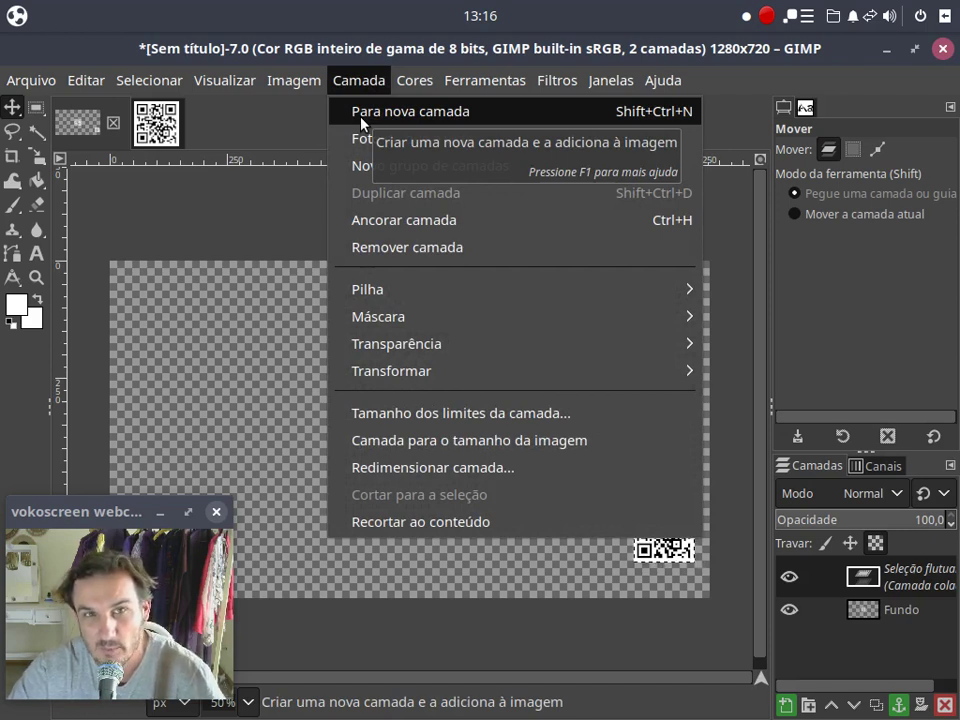
{"action": "left_click", "coordinate": [361, 116]}
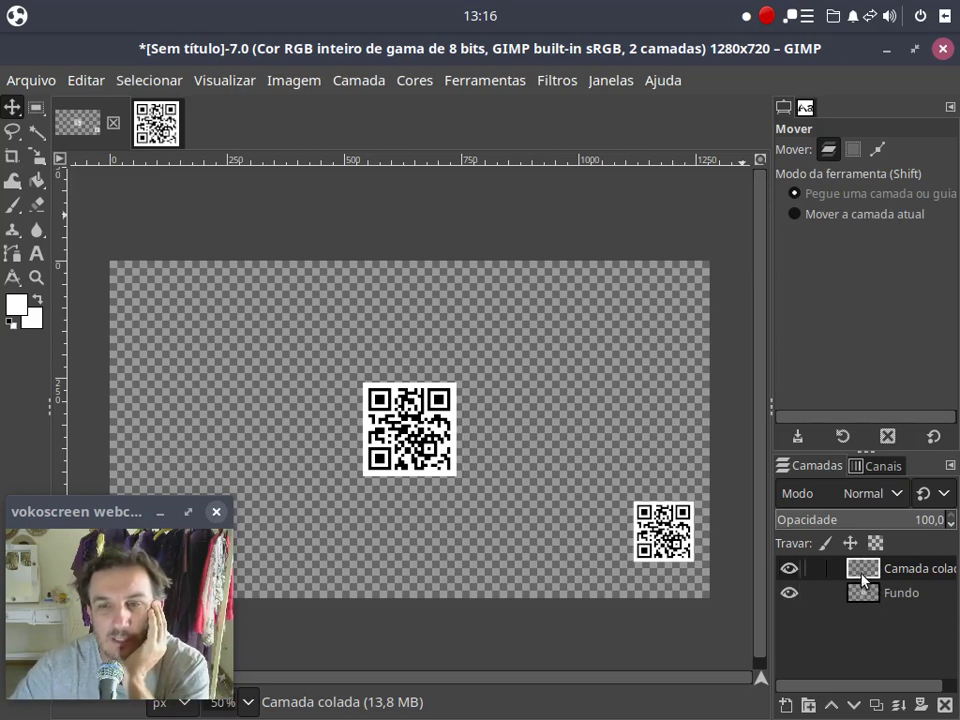
Toggle the visibility of the pasted layer and the Fundo layer to check which QR code each contains
{"action": "left_click", "coordinate": [792, 570]}
{"action": "left_click", "coordinate": [792, 570]}
{"action": "left_click", "coordinate": [792, 570]}
{"action": "left_click", "coordinate": [792, 570]}
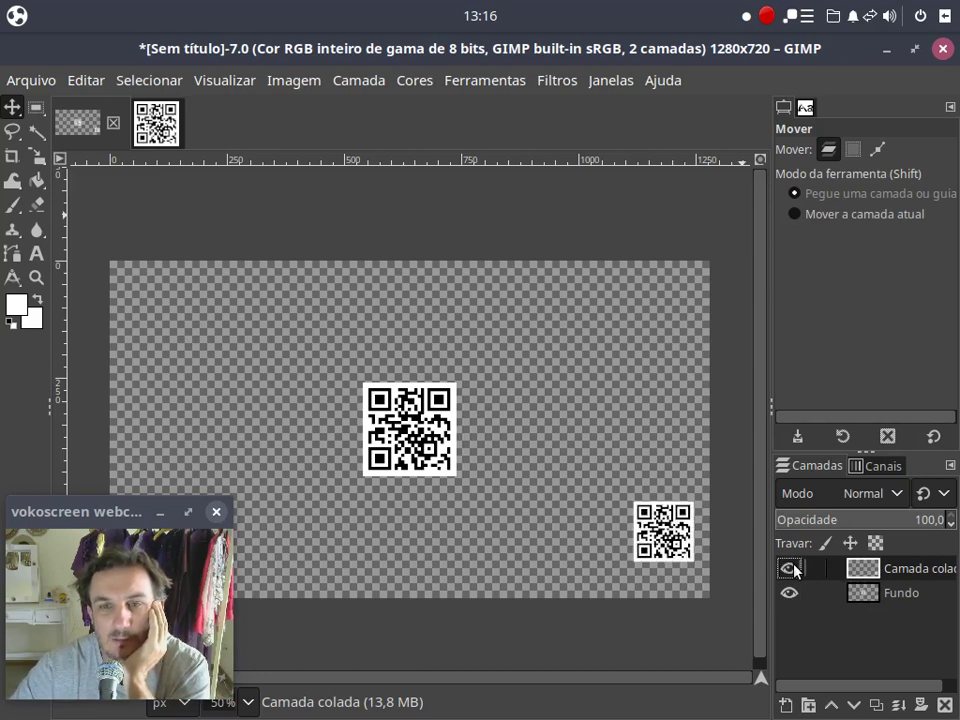
{"action": "left_click", "coordinate": [787, 596]}
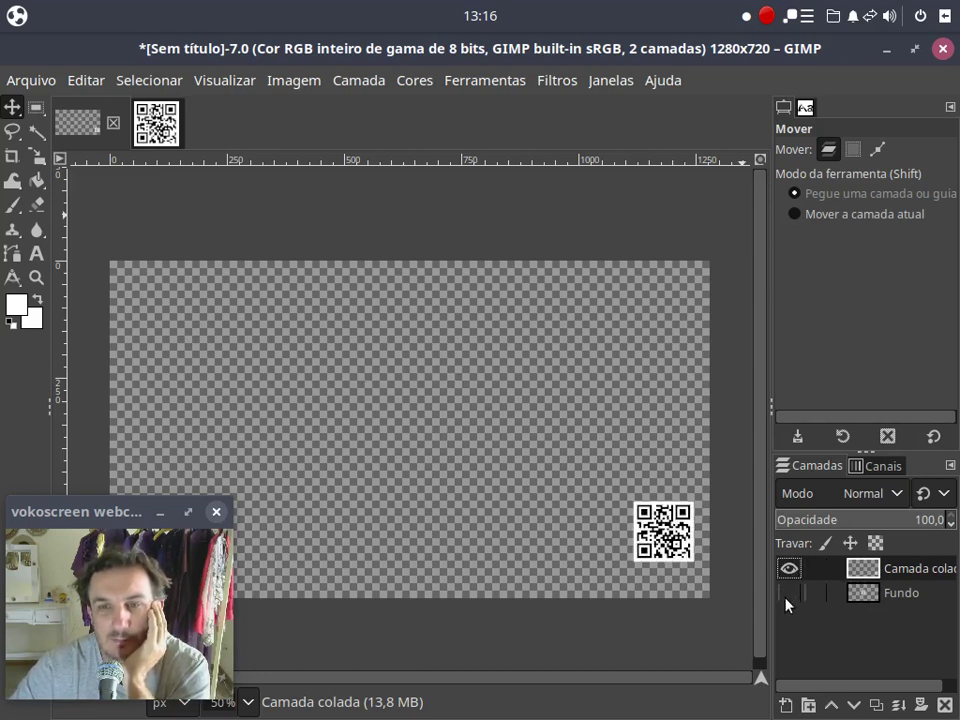
{"action": "left_click", "coordinate": [787, 598]}
{"action": "left_click", "coordinate": [787, 598]}
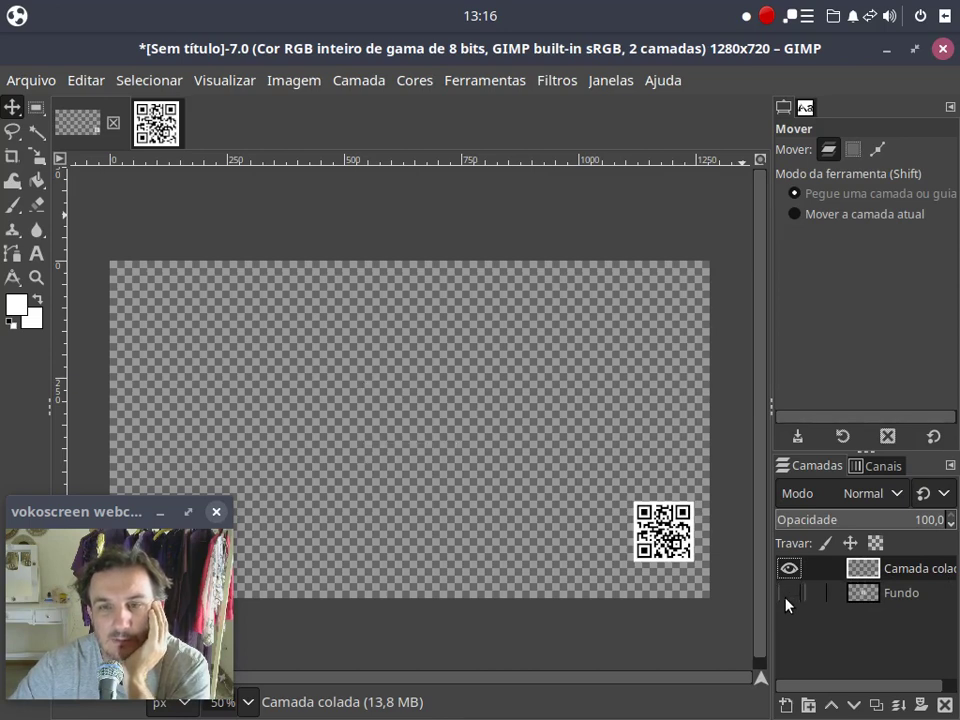
{"action": "left_click", "coordinate": [787, 598]}
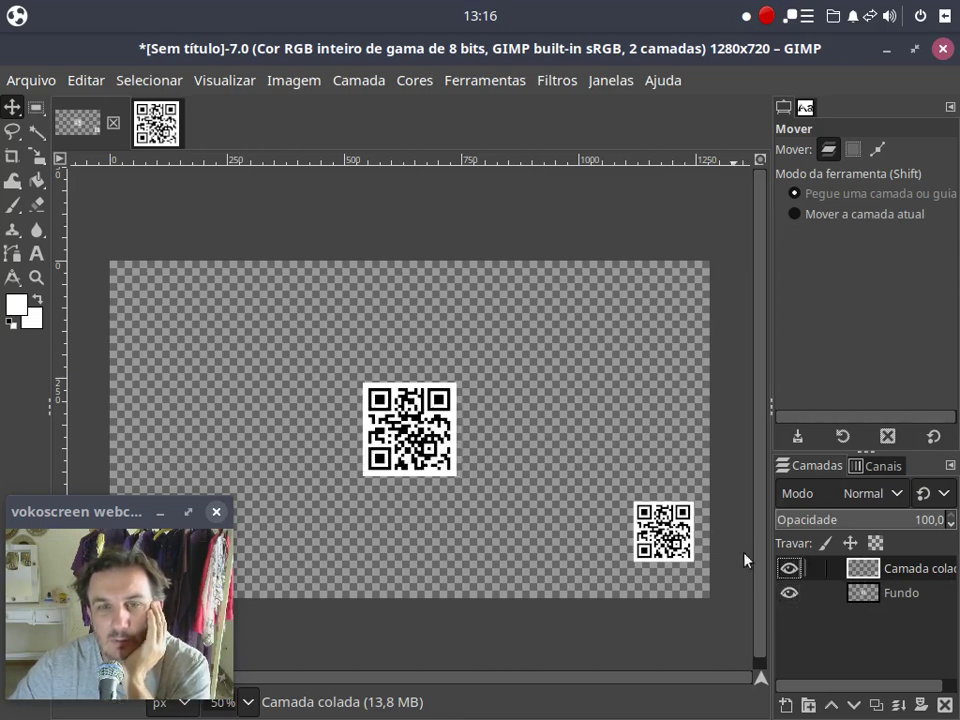
Delete the large QR code in the canvas centre from the Fundo layer using a rectangular selection, and clear the selection
{"action": "left_click", "coordinate": [860, 593]}
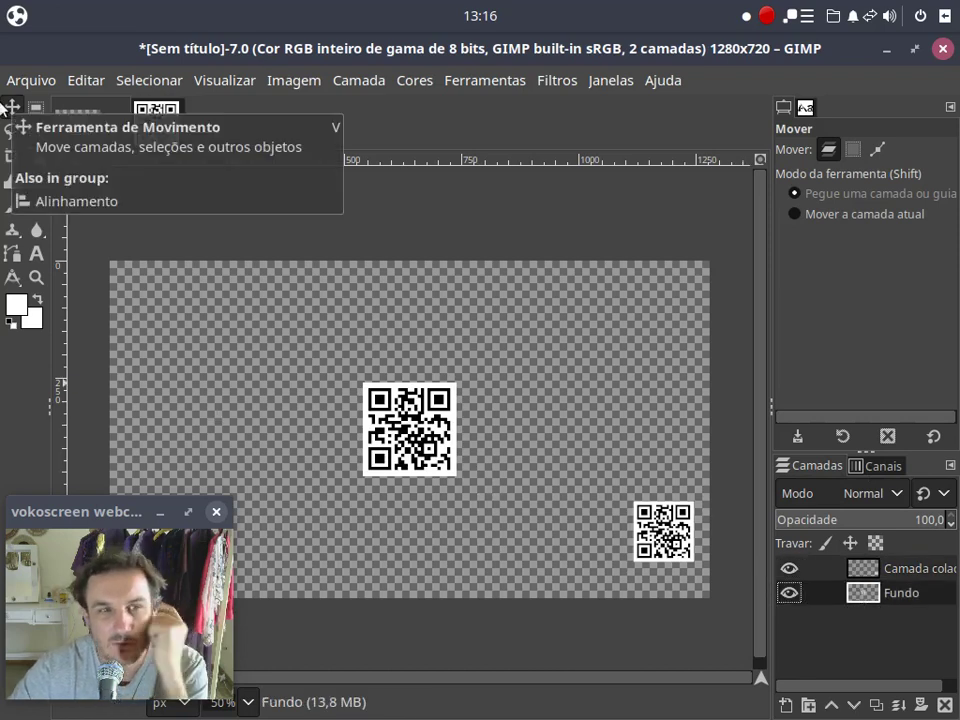
{"action": "left_click", "coordinate": [36, 107]}
{"action": "left_click_drag", "start_coordinate": [308, 348], "coordinate": [473, 508]}
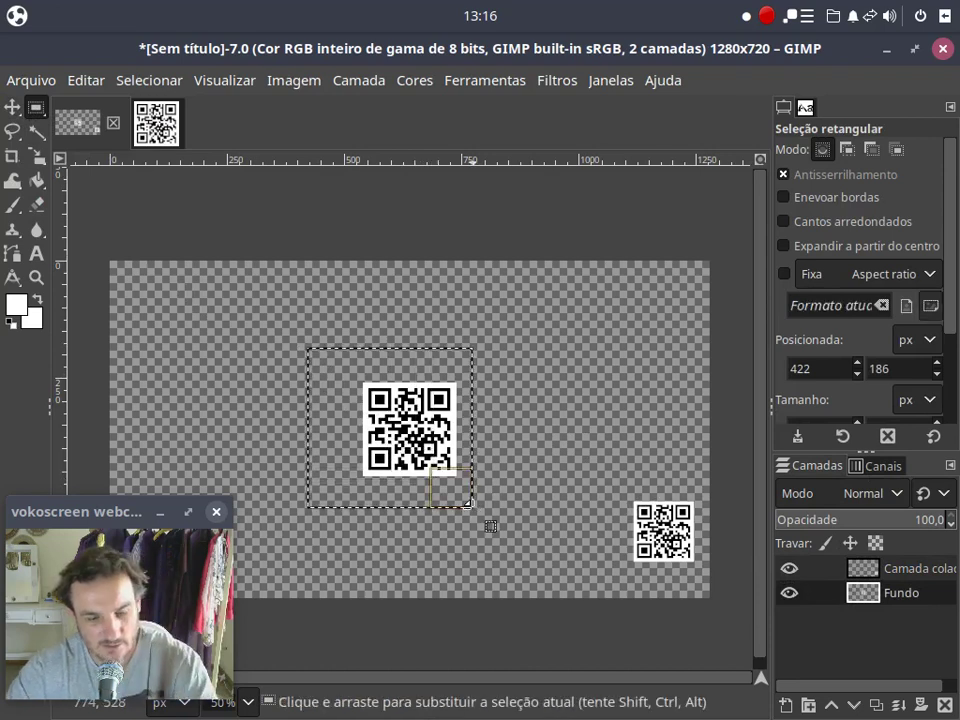
{"action": "key", "text": "Delete"}
{"action": "left_click", "coordinate": [522, 413]}
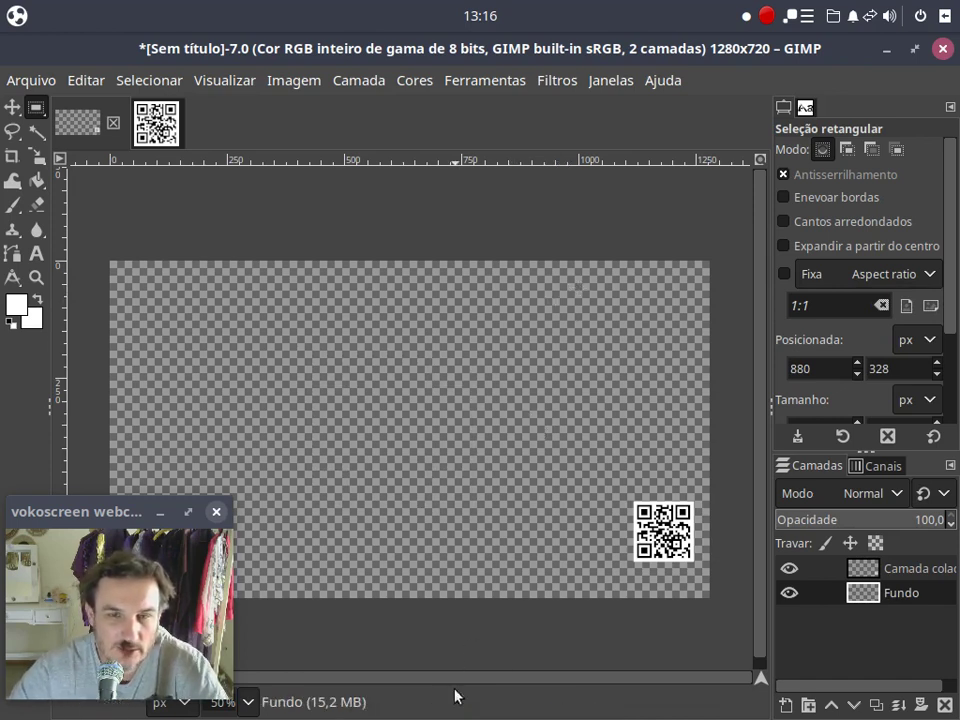
Switch to the Opera browser and search Google for "event brite logo" in a new tab
{"action": "mouse_move", "coordinate": [480, 714]}
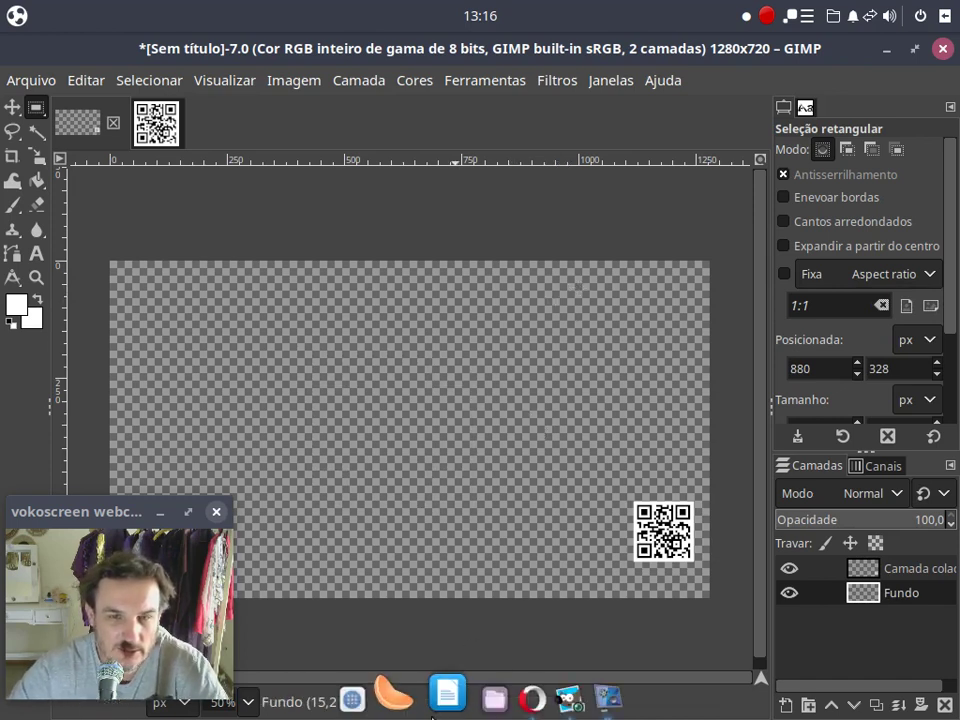
{"action": "left_click", "coordinate": [530, 697]}
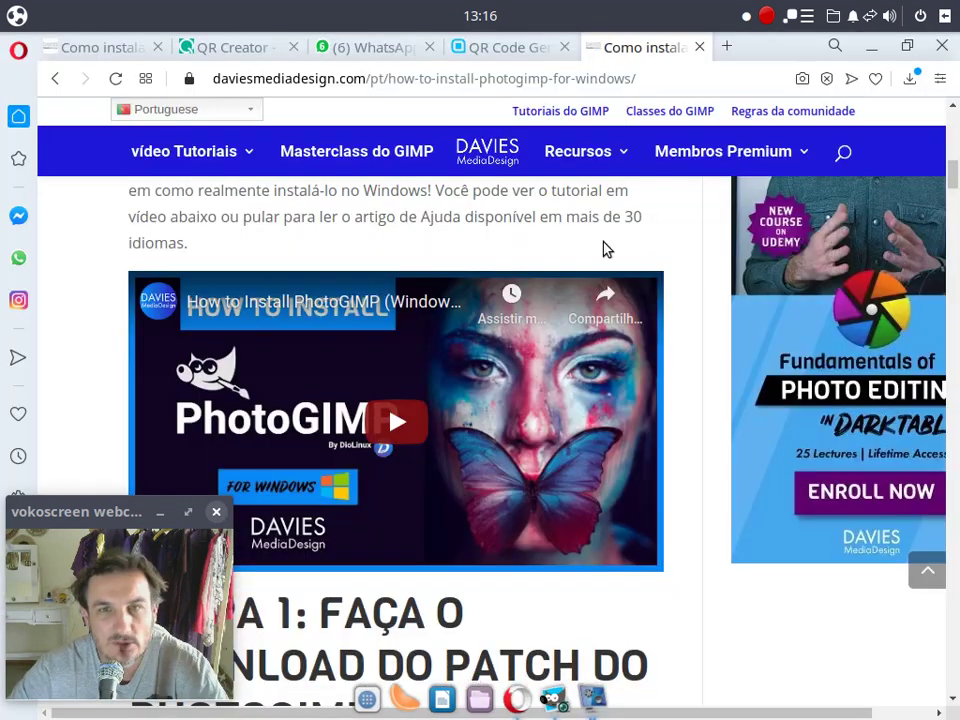
{"action": "left_click", "coordinate": [725, 50]}
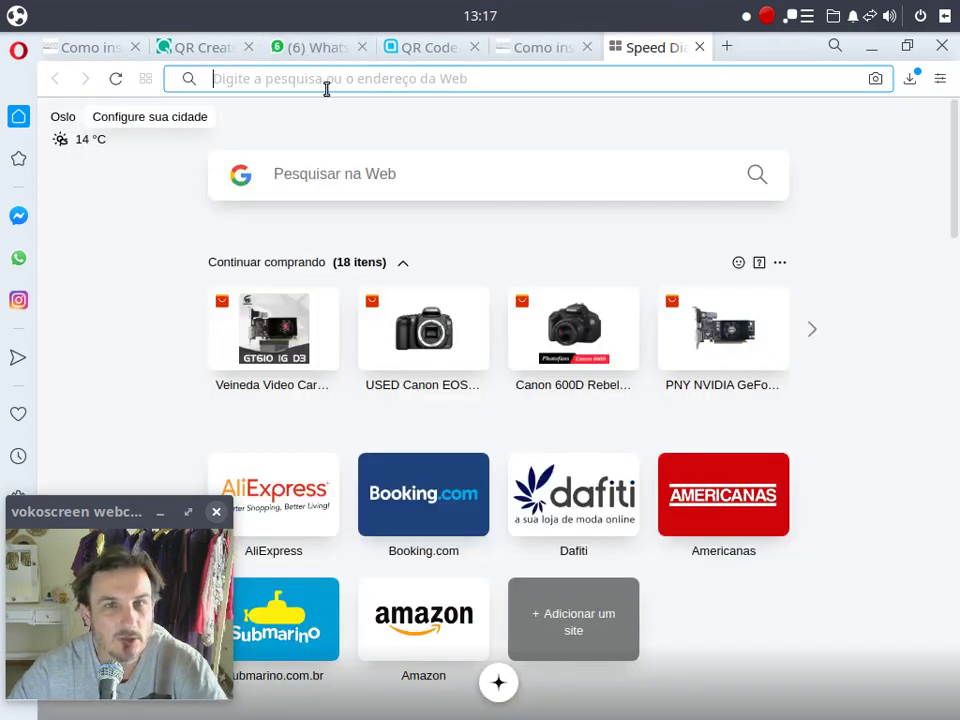
{"action": "type", "text": "ev"}
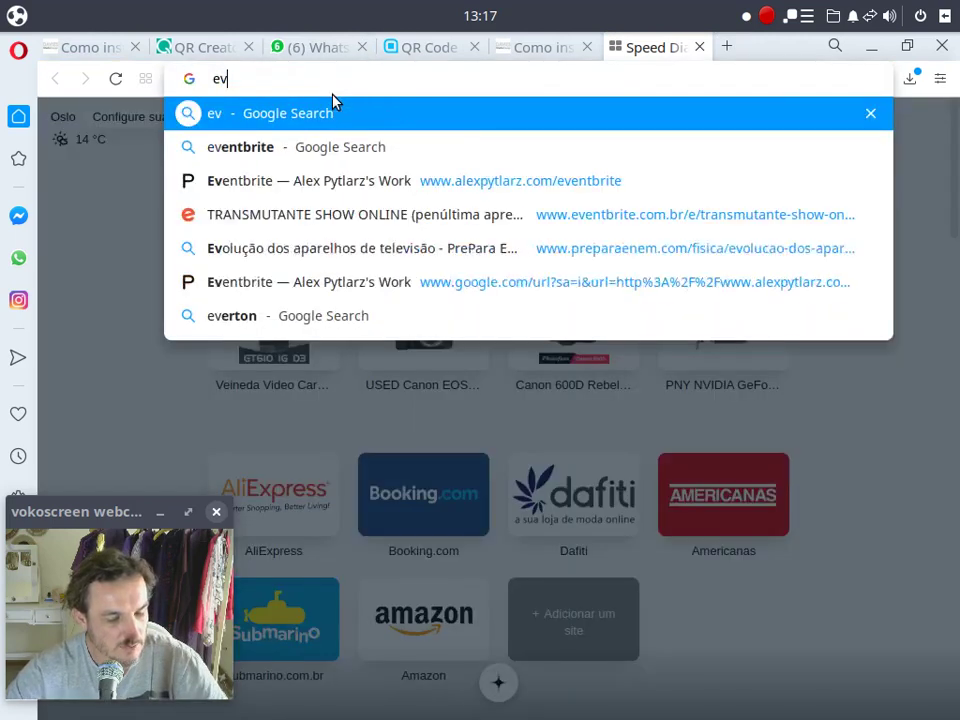
{"action": "type", "text": "ent"}
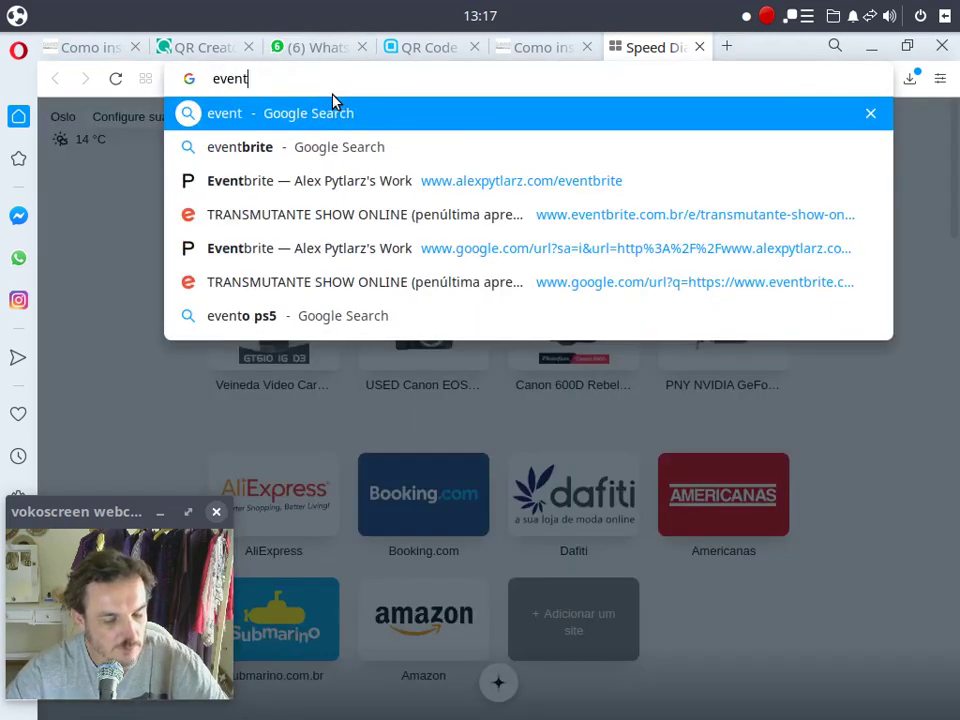
{"action": "type", "text": " brite"}
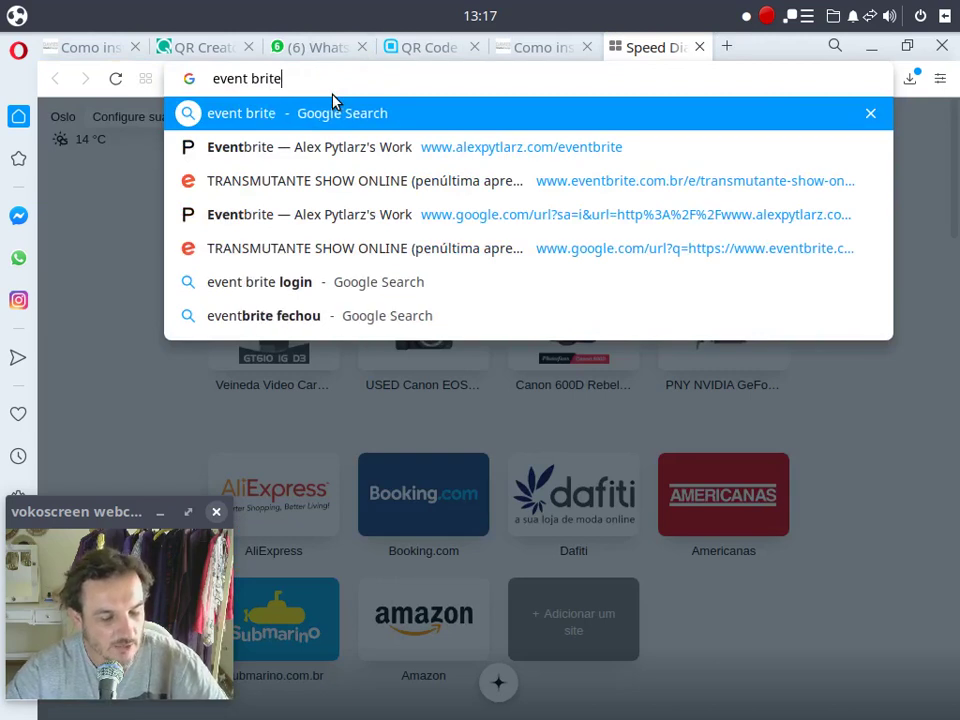
{"action": "type", "text": " lo"}
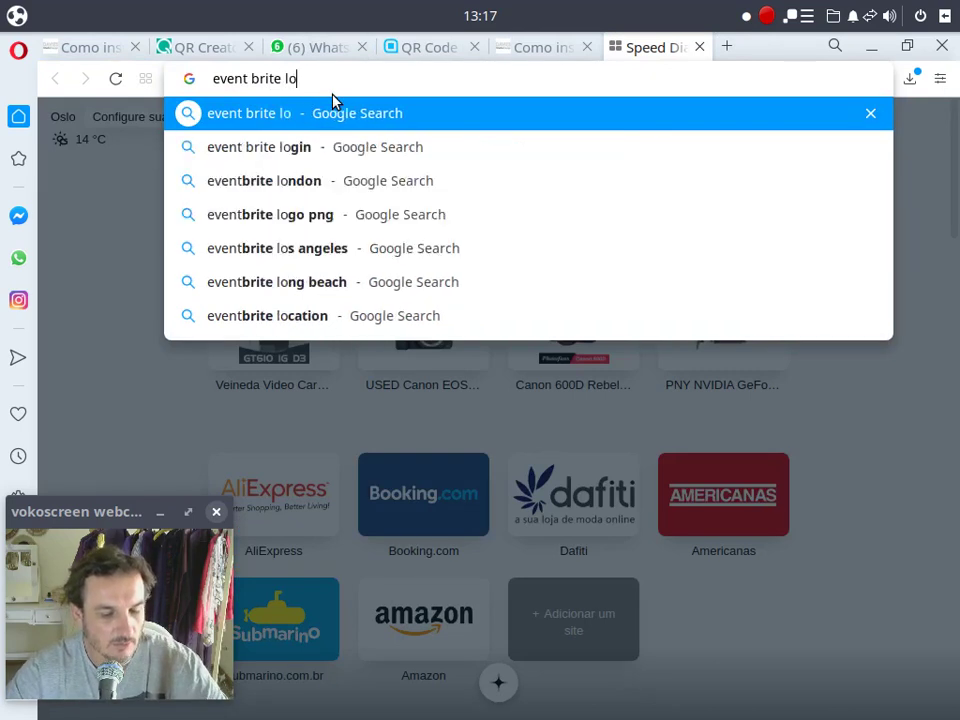
{"action": "type", "text": "go"}
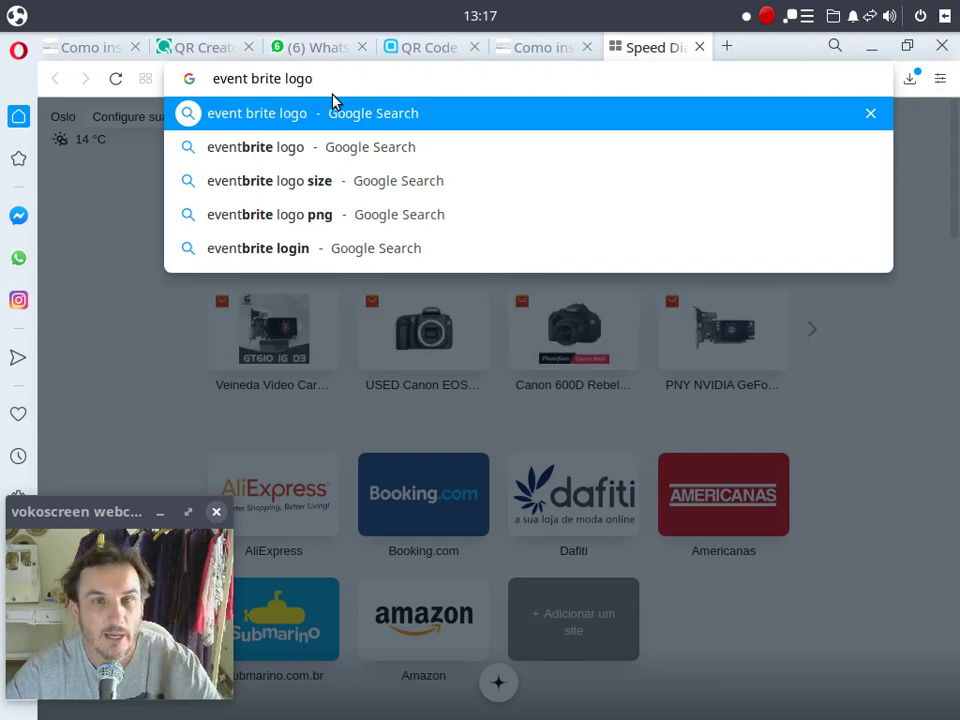
{"action": "key", "text": "Return"}
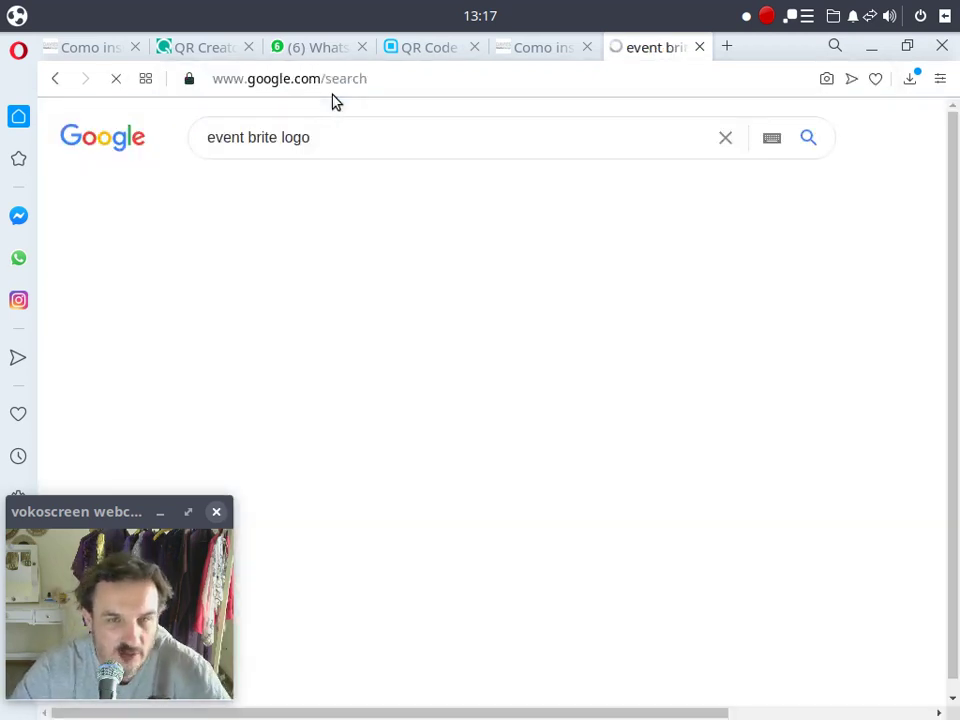
Open the StickPNG Eventbrite logo from the image results and save it as download.png in the Imagens folder
{"action": "scroll", "coordinate": [737, 354], "scroll_direction": "down", "scroll_amount": 3}
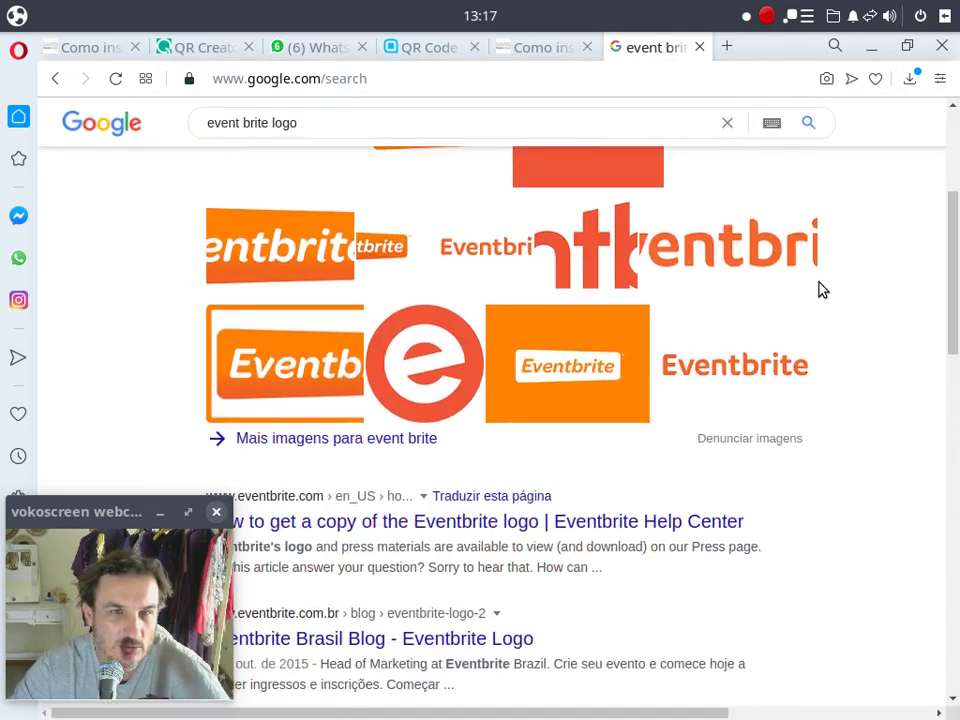
{"action": "left_click", "coordinate": [279, 277]}
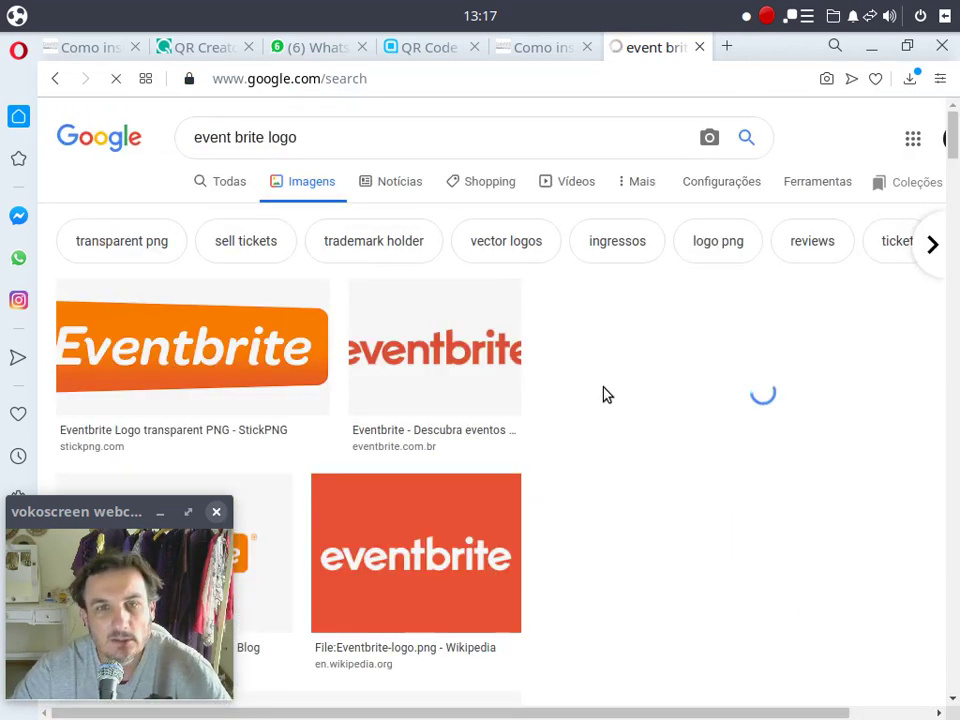
{"action": "left_click", "coordinate": [175, 378]}
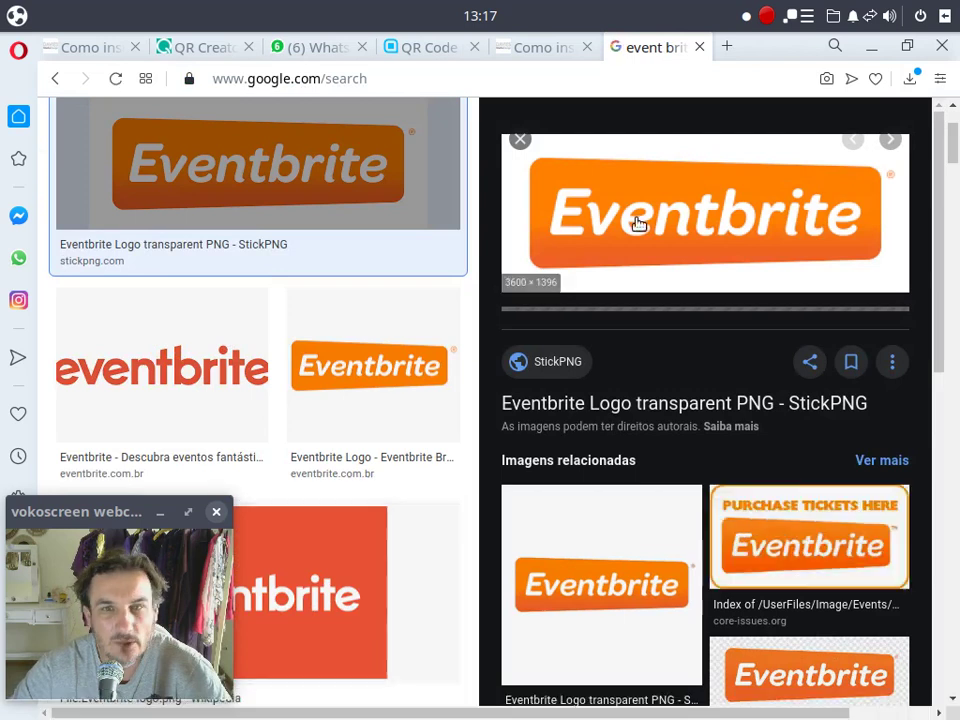
{"action": "right_click", "coordinate": [638, 224]}
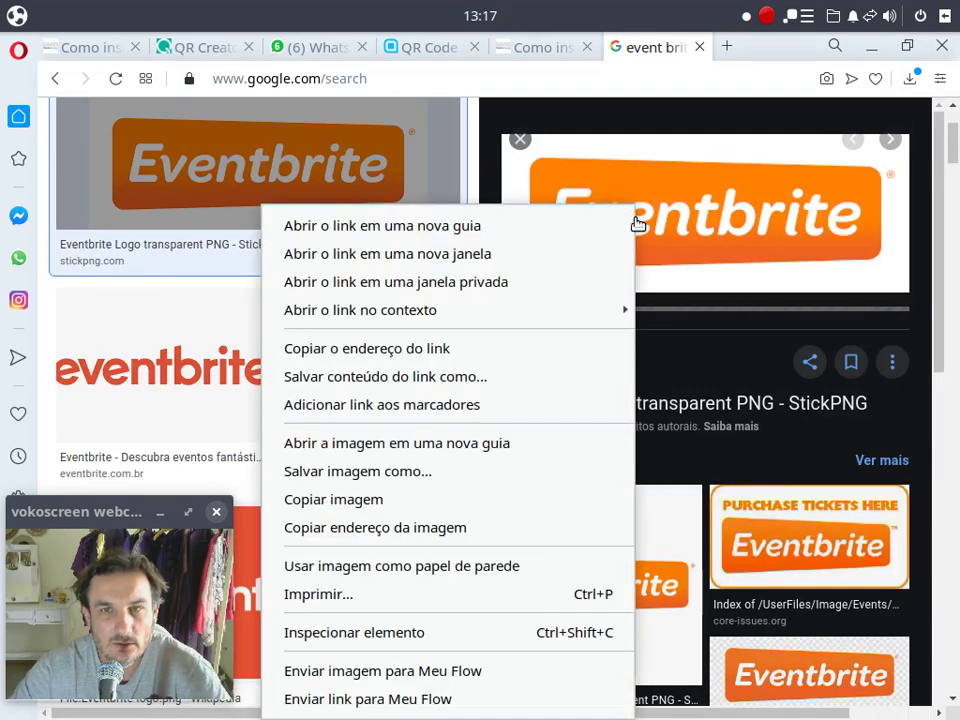
{"action": "left_click", "coordinate": [414, 472]}
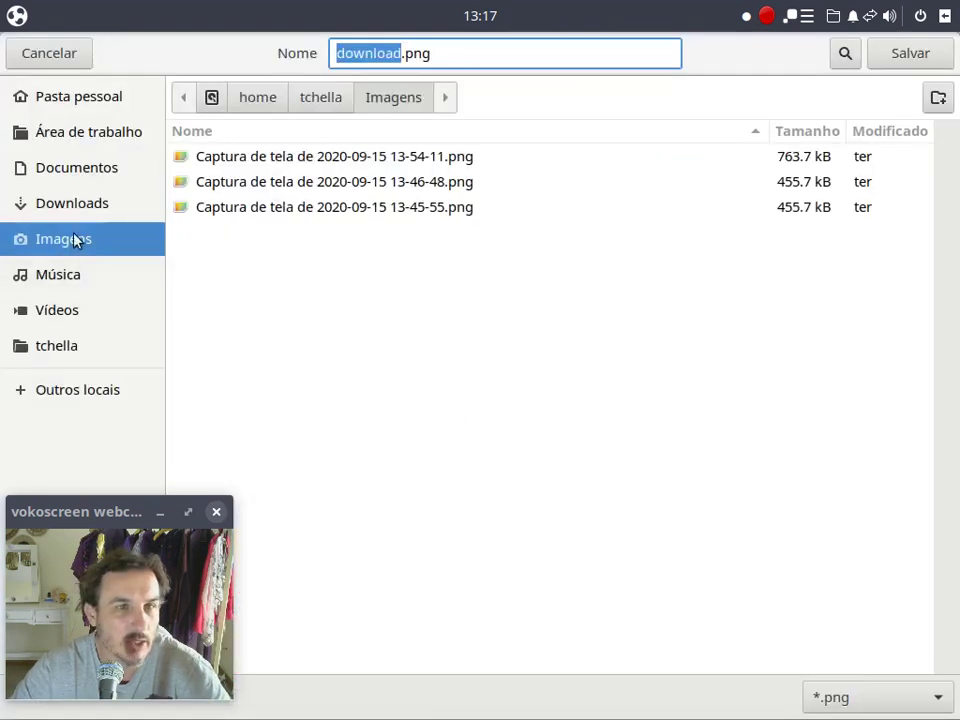
{"action": "left_click", "coordinate": [911, 54]}
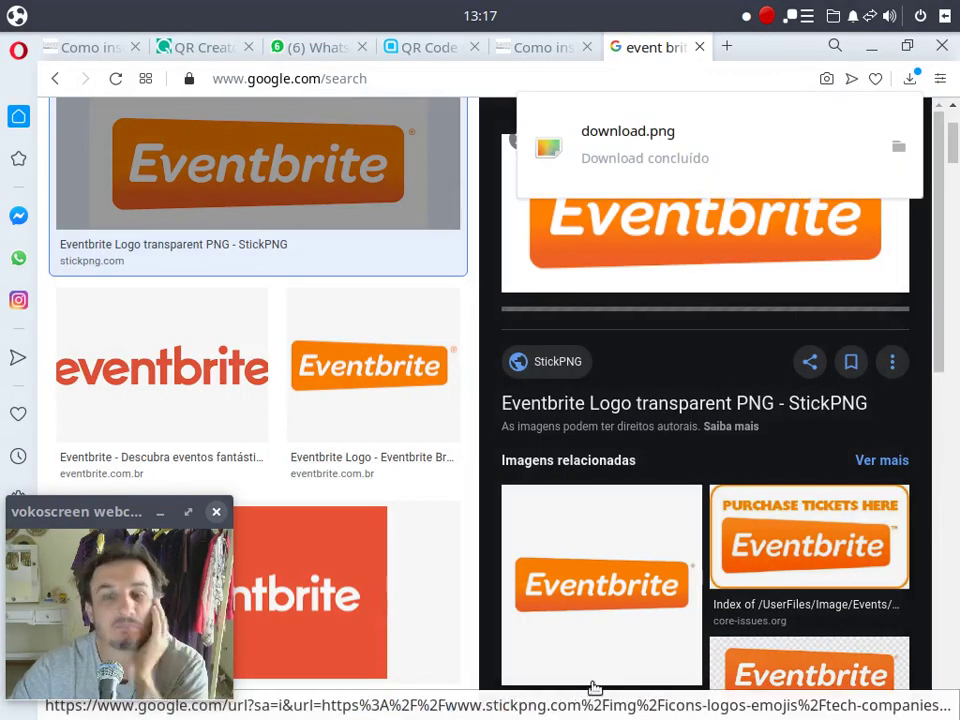
Switch to GIMP and open the Eventbrite logo download.png from the Imagens folder
{"action": "mouse_move", "coordinate": [306, 716]}
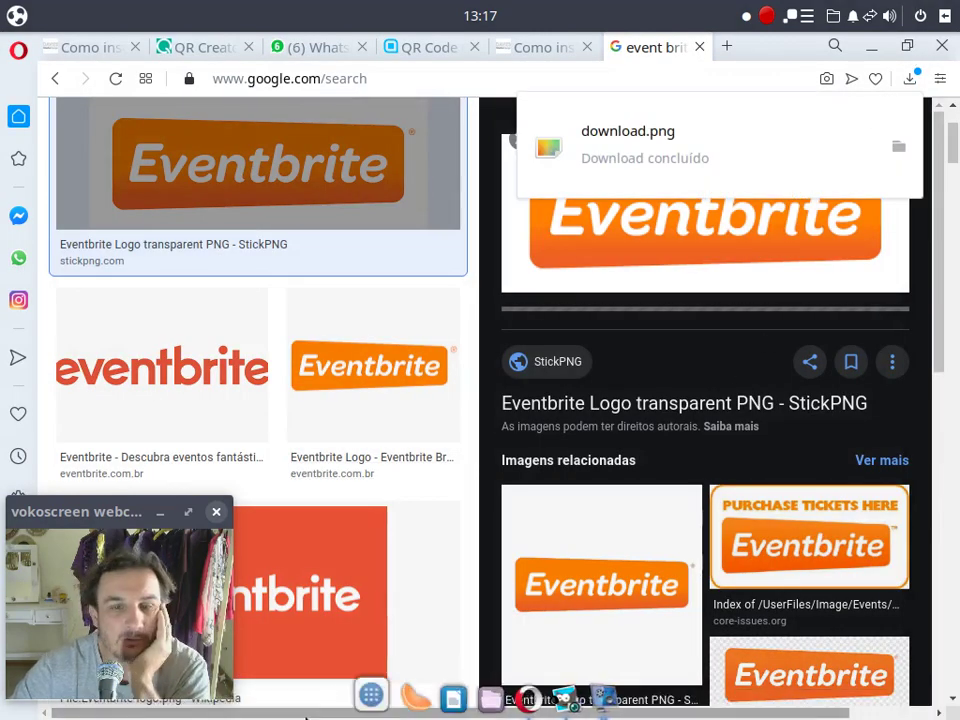
{"action": "left_click", "coordinate": [553, 692]}
{"action": "left_click", "coordinate": [37, 81]}
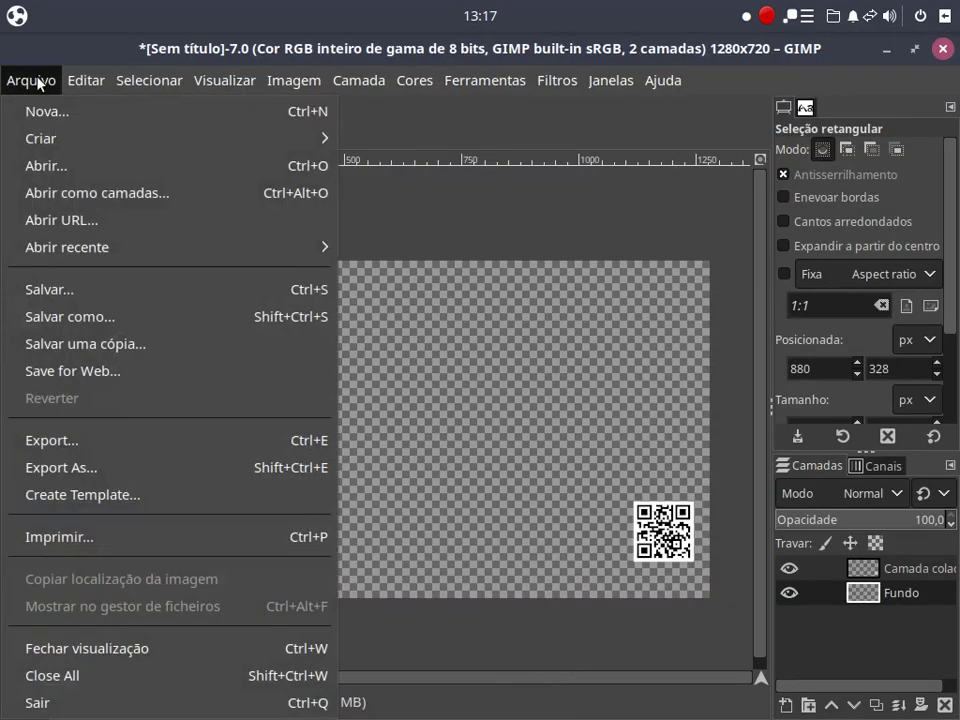
{"action": "left_click", "coordinate": [43, 166]}
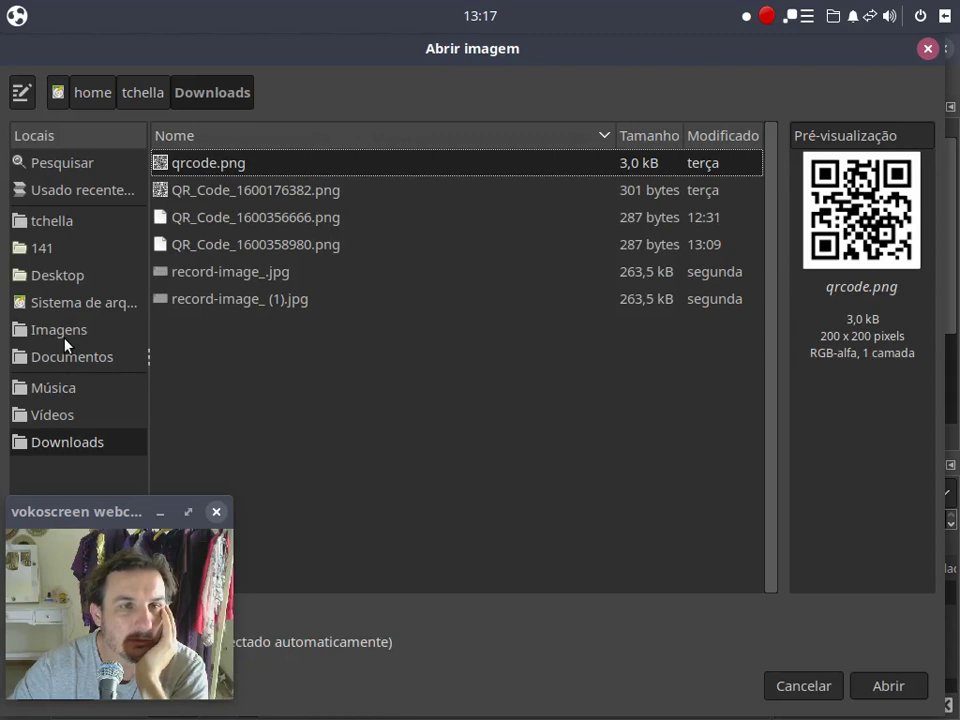
{"action": "left_click", "coordinate": [113, 329]}
{"action": "left_click", "coordinate": [196, 276]}
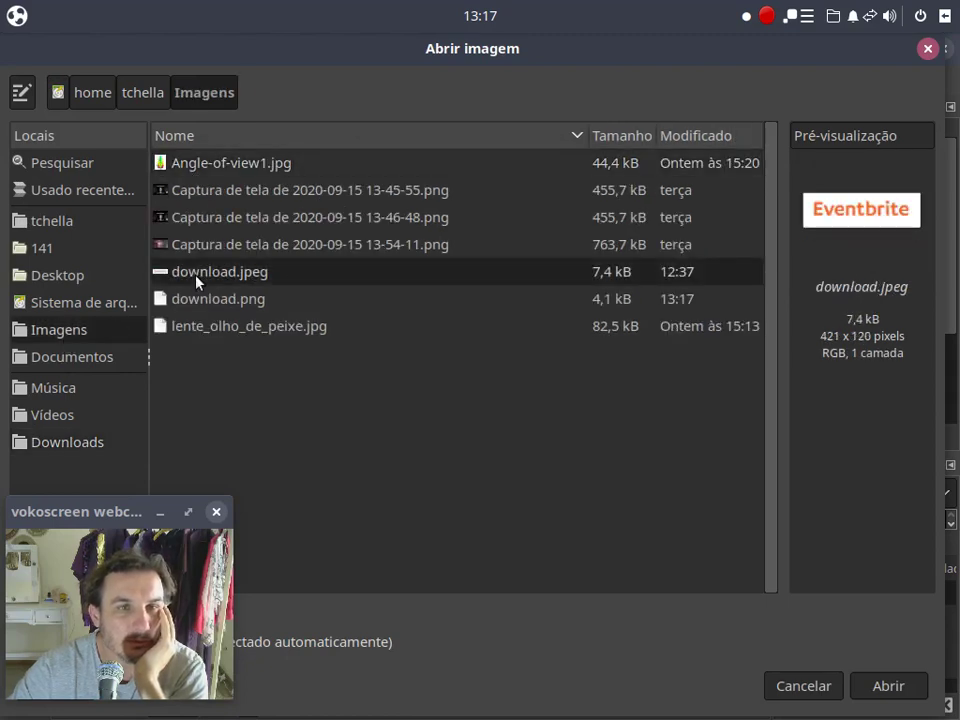
{"action": "left_click", "coordinate": [199, 302]}
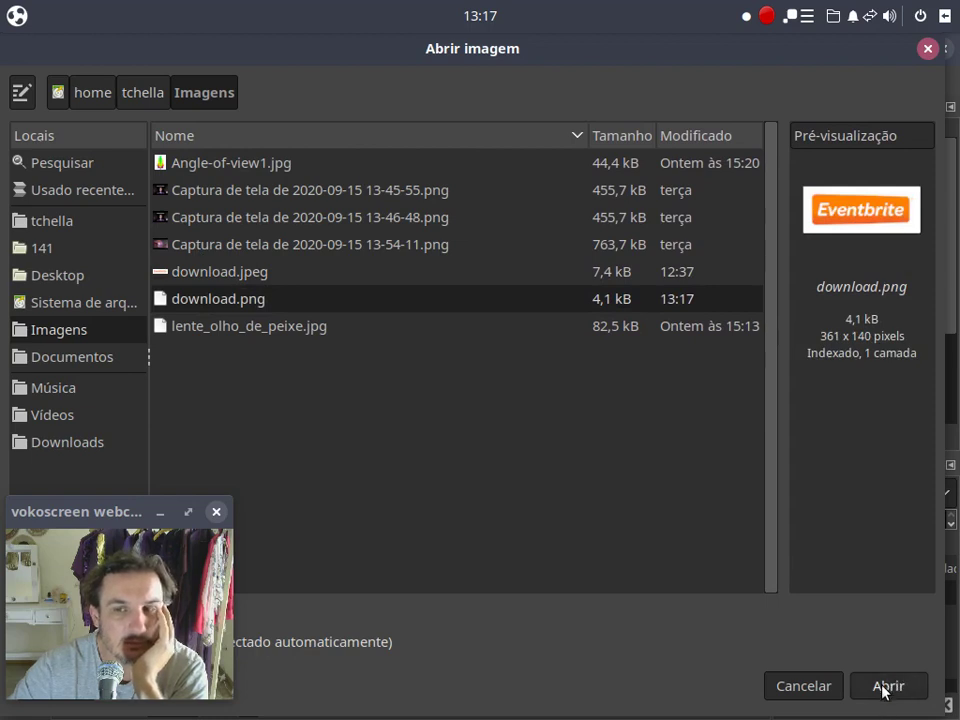
{"action": "left_click", "coordinate": [230, 274]}
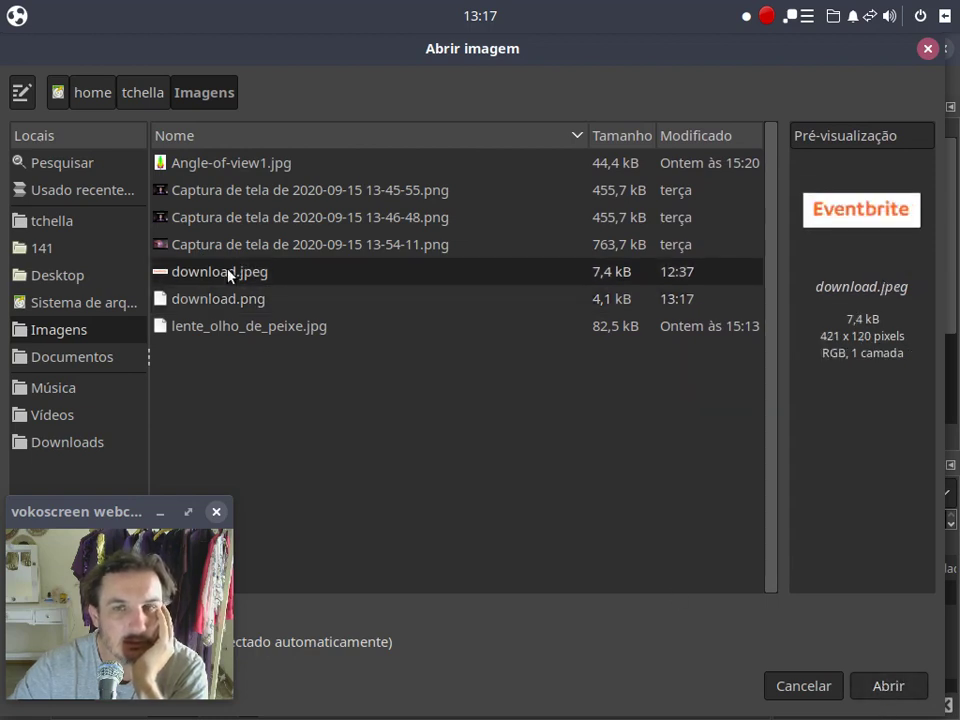
{"action": "left_click", "coordinate": [223, 323]}
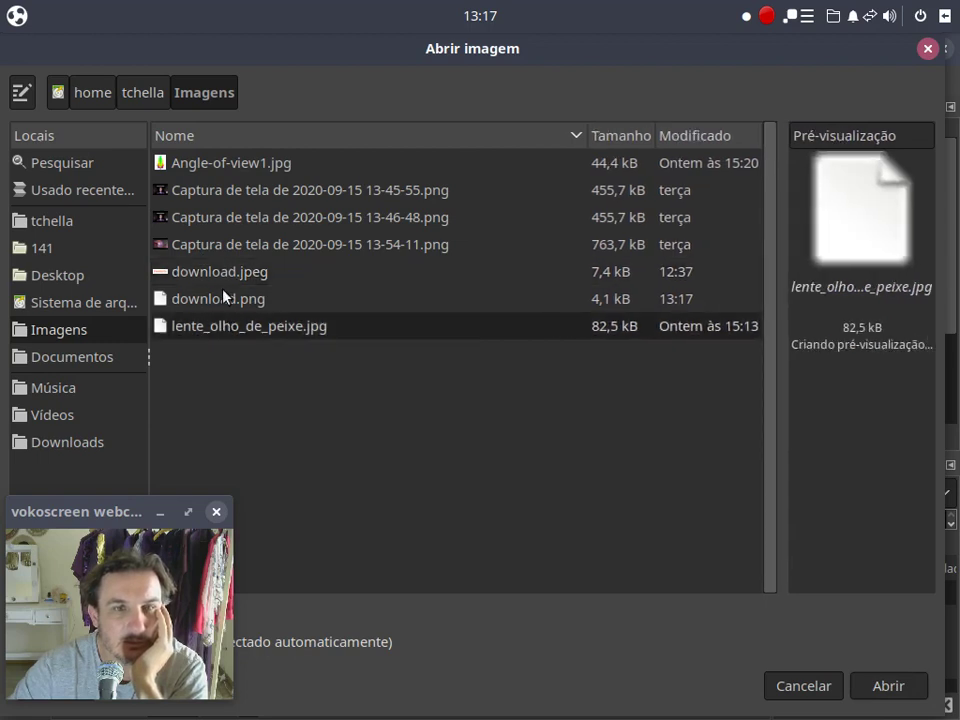
{"action": "left_click", "coordinate": [225, 299]}
{"action": "left_click", "coordinate": [889, 686]}
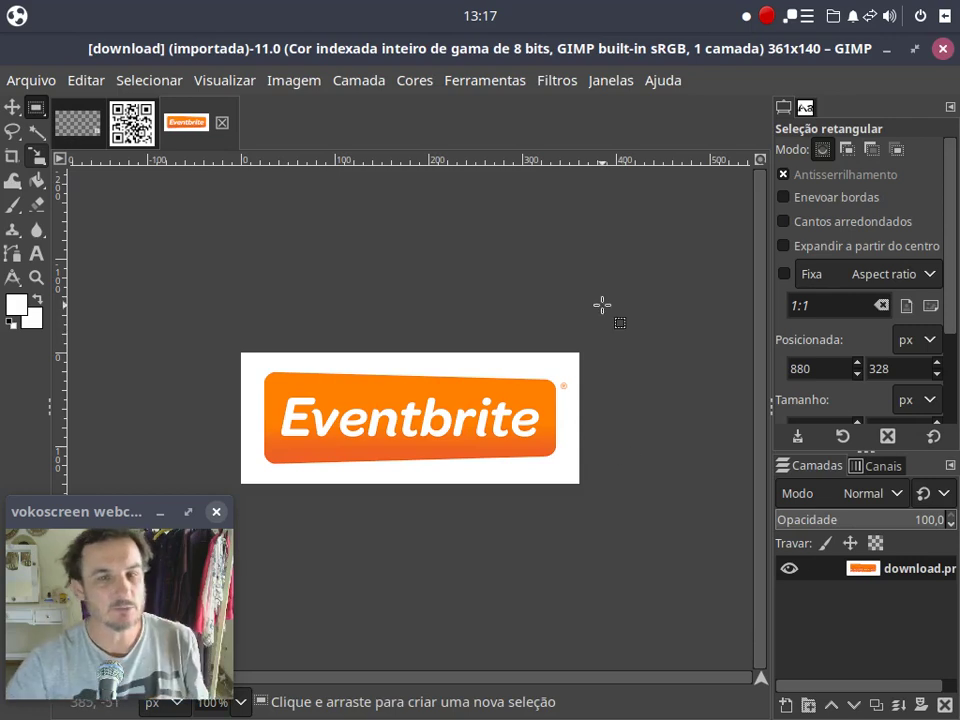
Look through the open overlay, QR code and Eventbrite logo images to compare them
{"action": "key", "text": "ctrl"}
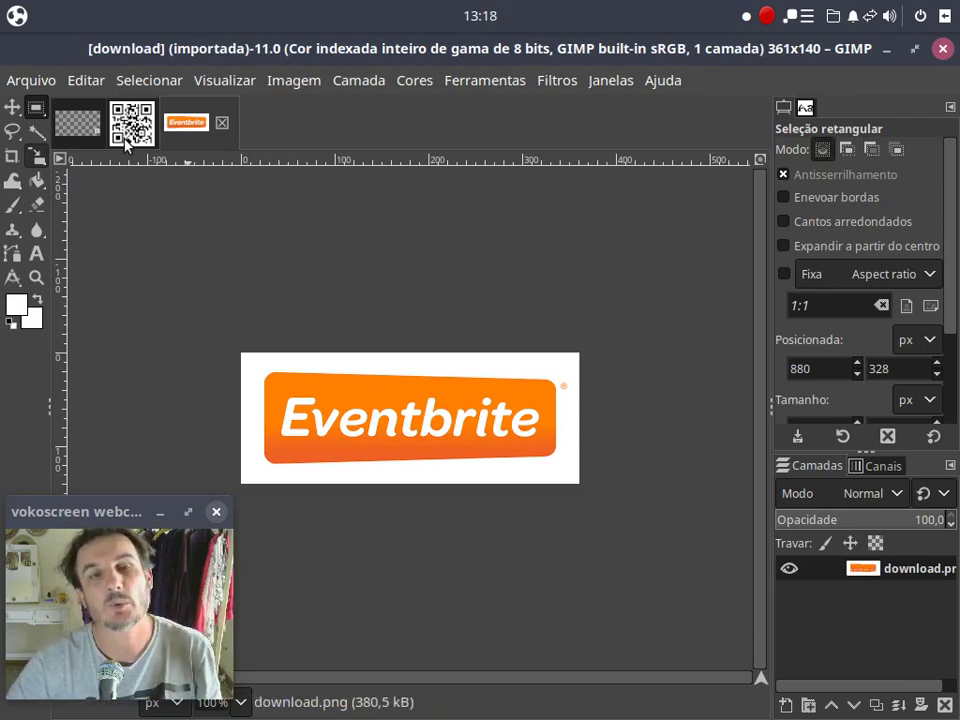
{"action": "left_click", "coordinate": [79, 125]}
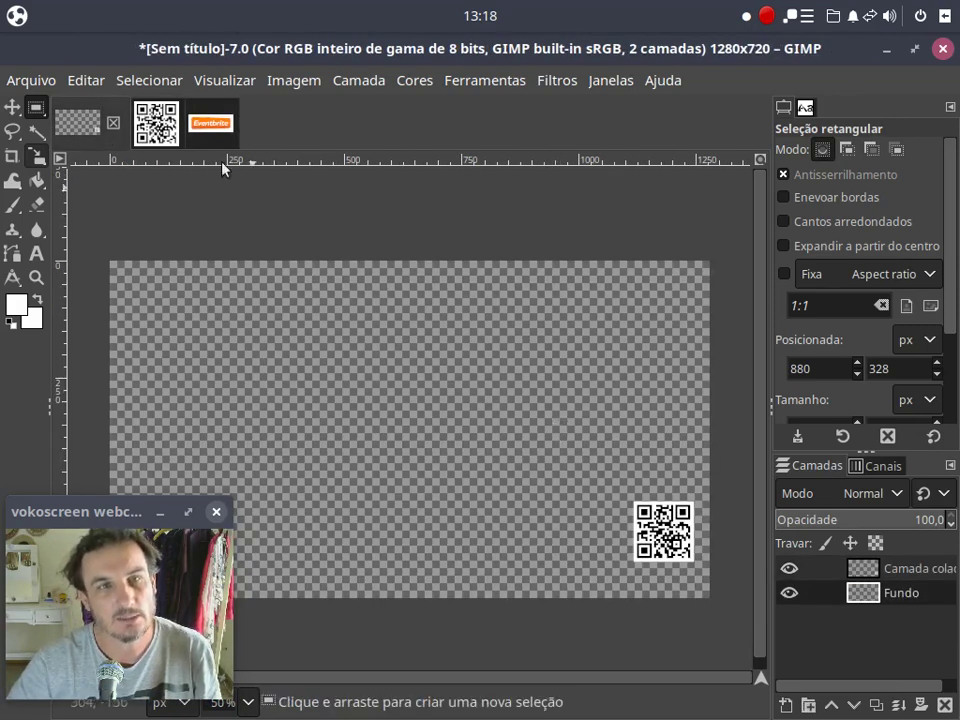
{"action": "left_click", "coordinate": [162, 123]}
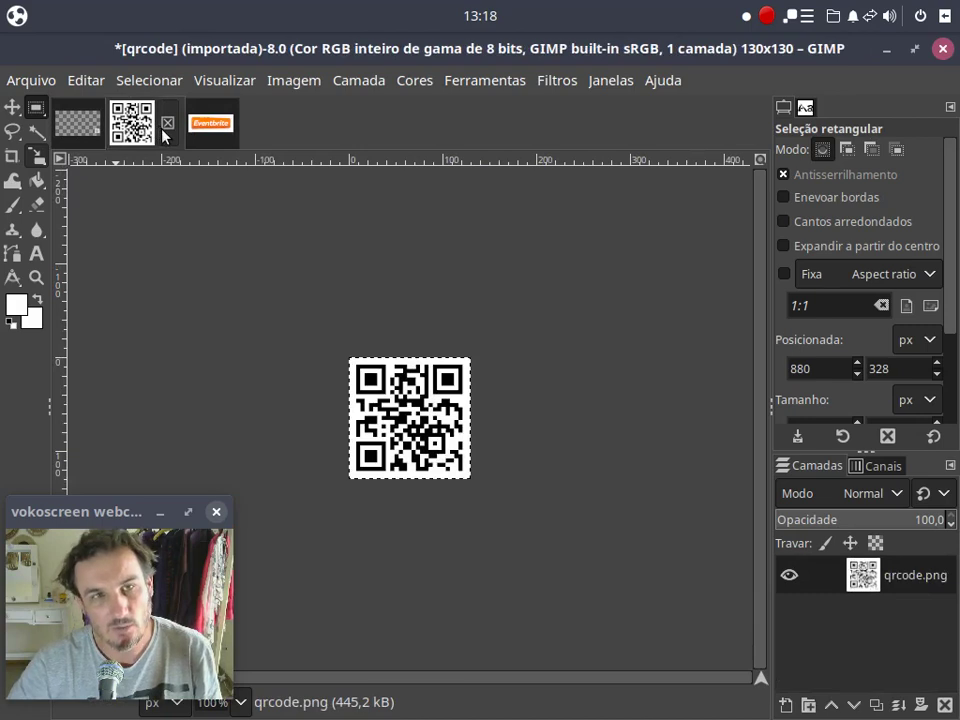
{"action": "left_click", "coordinate": [211, 131]}
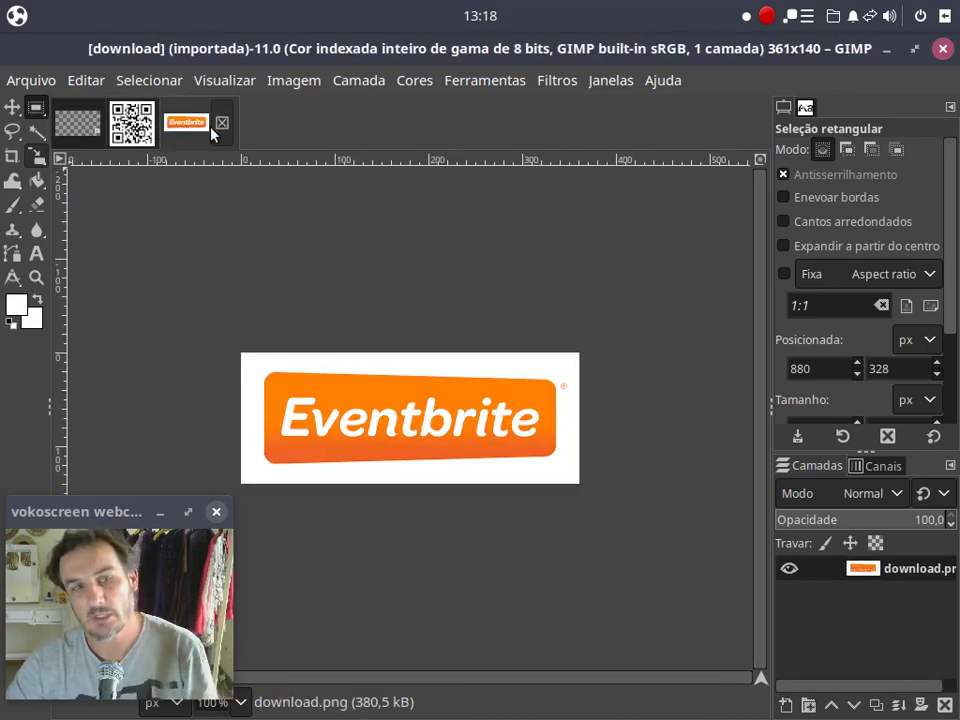
{"action": "left_click", "coordinate": [79, 126]}
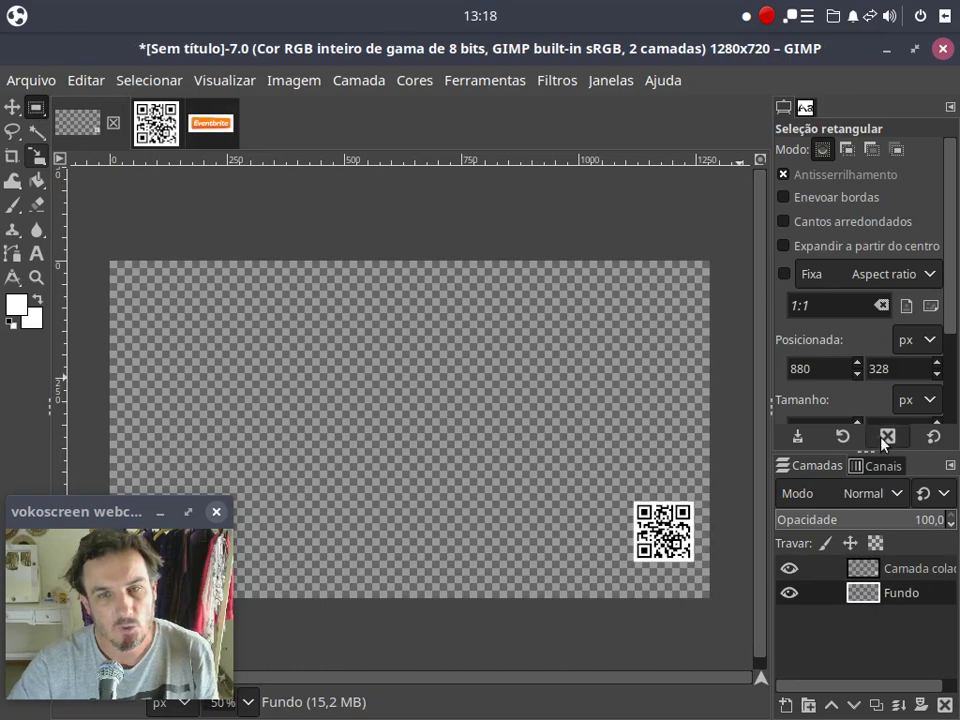
Try pasting a copy of the whole full-size Eventbrite logo into the 1280x720 overlay, and undo the paste
{"action": "left_click", "coordinate": [212, 128]}
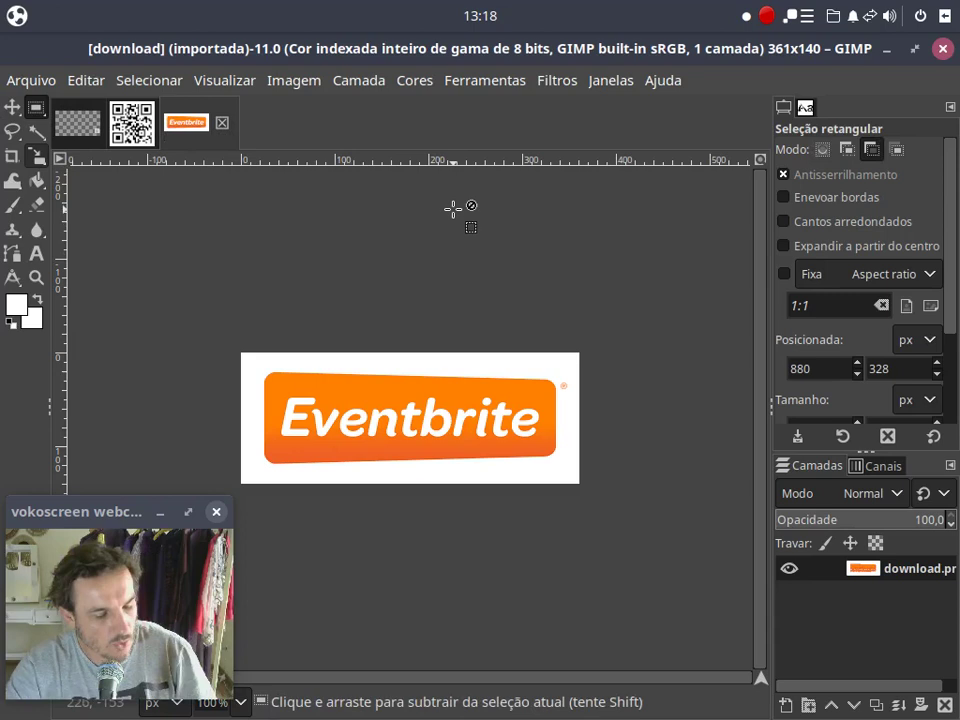
{"action": "key", "text": "ctrl+a"}
{"action": "key", "text": "ctrl+c"}
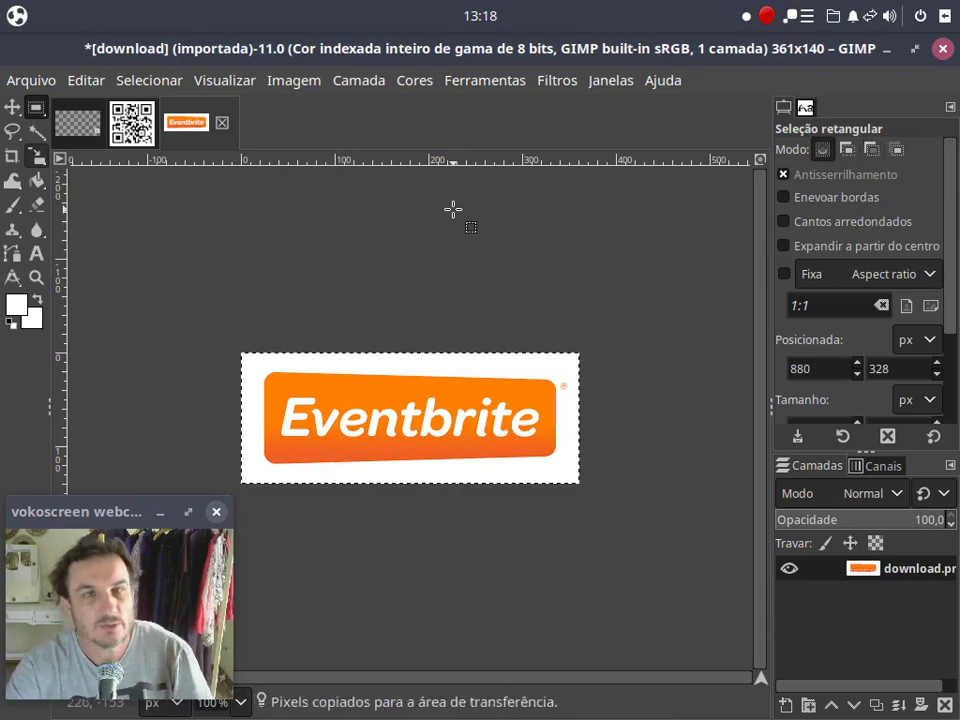
{"action": "left_click", "coordinate": [74, 120]}
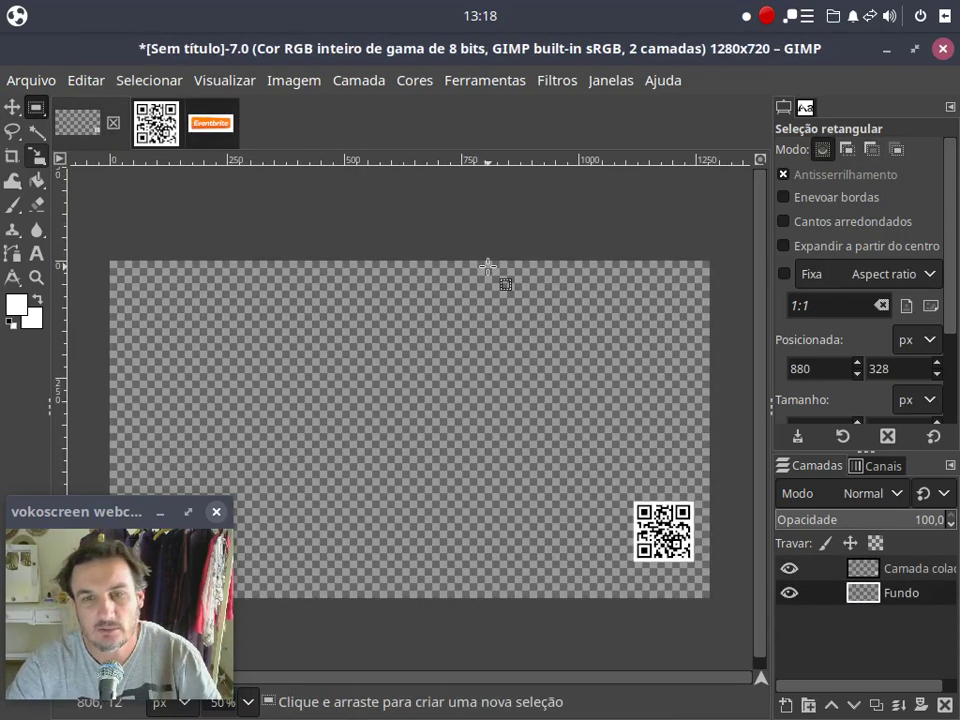
{"action": "key", "text": "ctrl+v"}
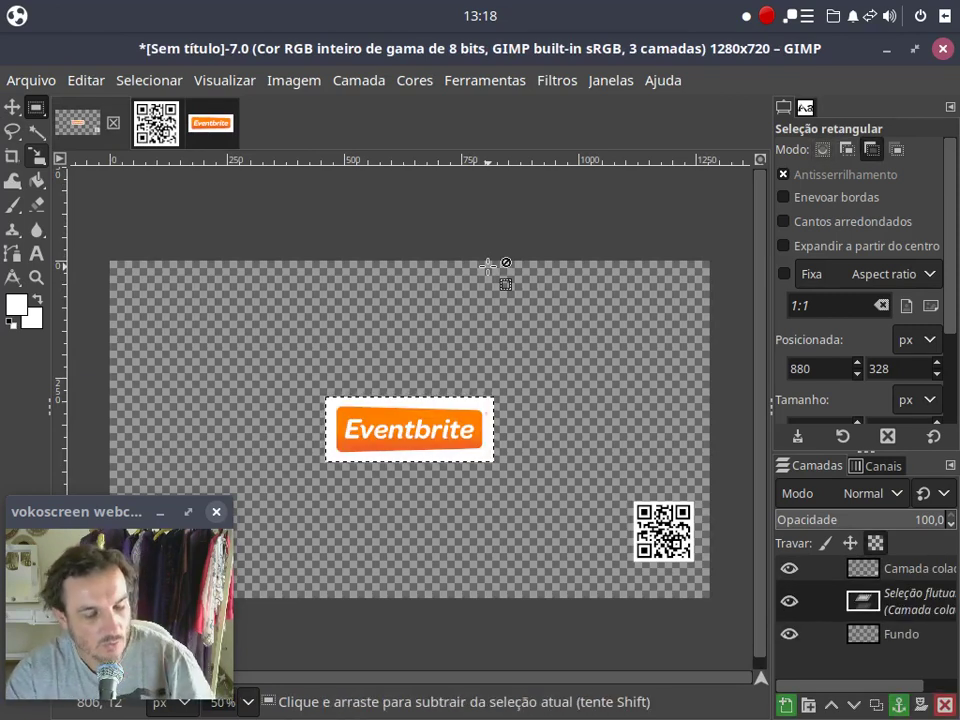
{"action": "key", "text": "ctrl+z"}
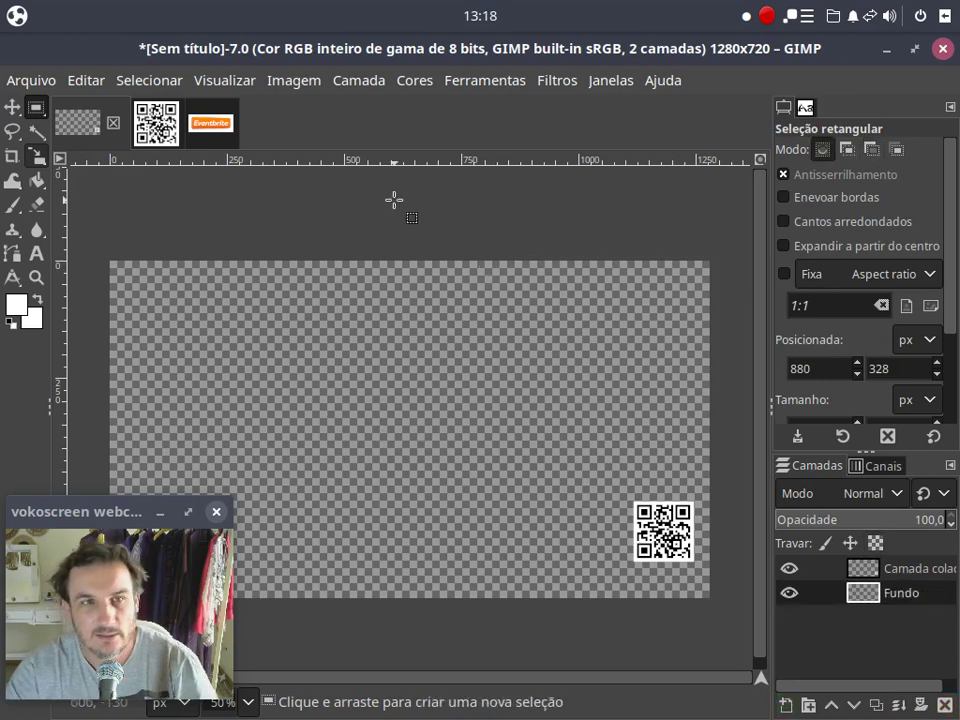
Scale the Eventbrite logo image down to 177 x 69 pixels, keeping its proportions
{"action": "left_click", "coordinate": [216, 123]}
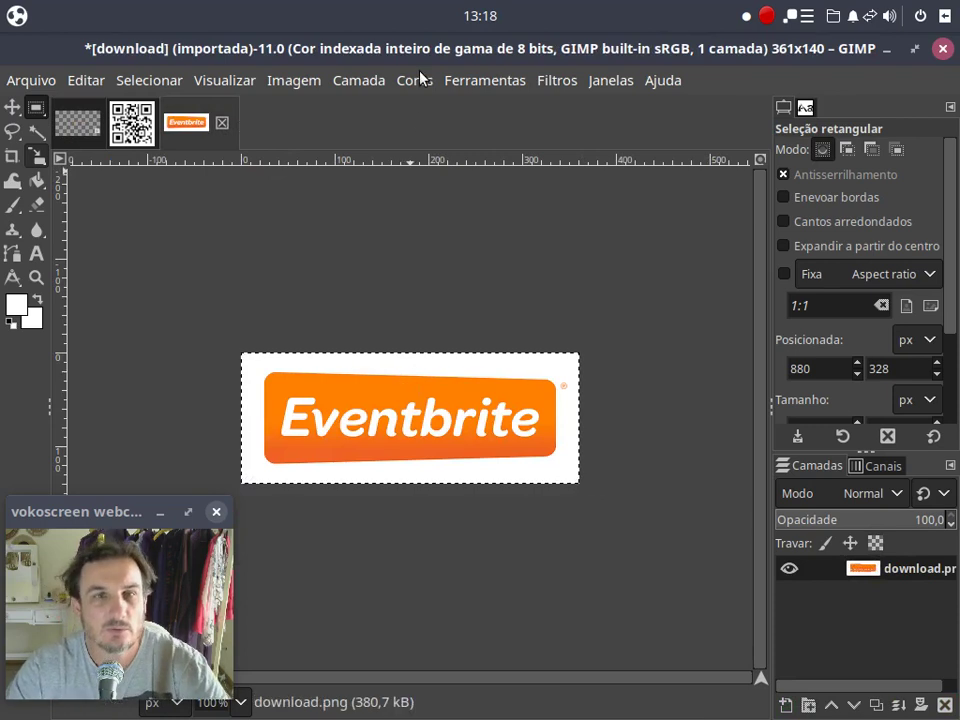
{"action": "left_click", "coordinate": [294, 80]}
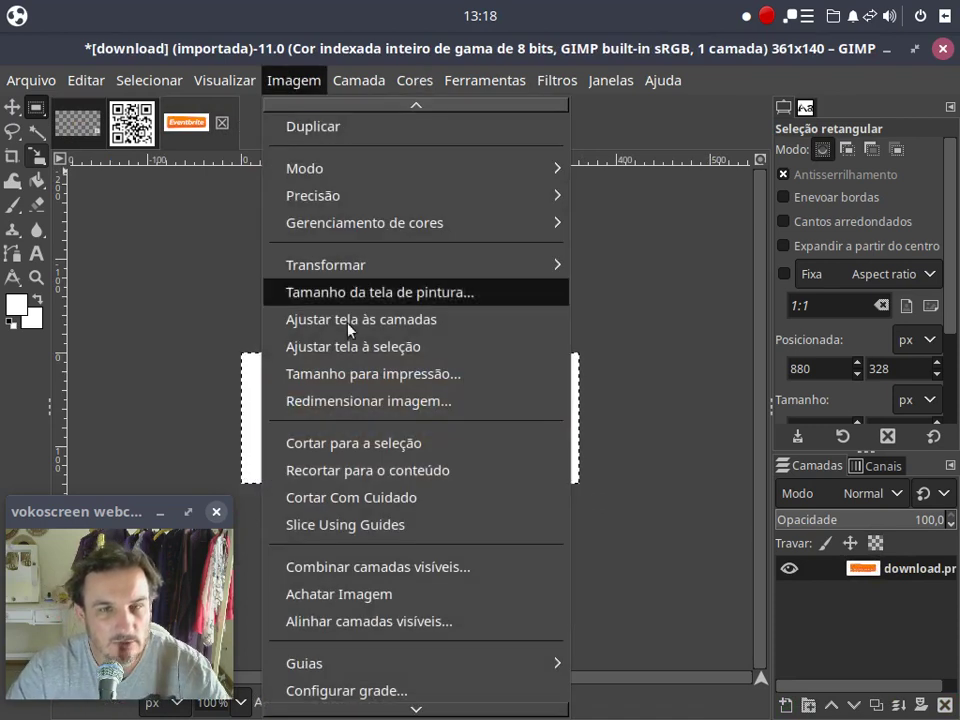
{"action": "left_click", "coordinate": [395, 401]}
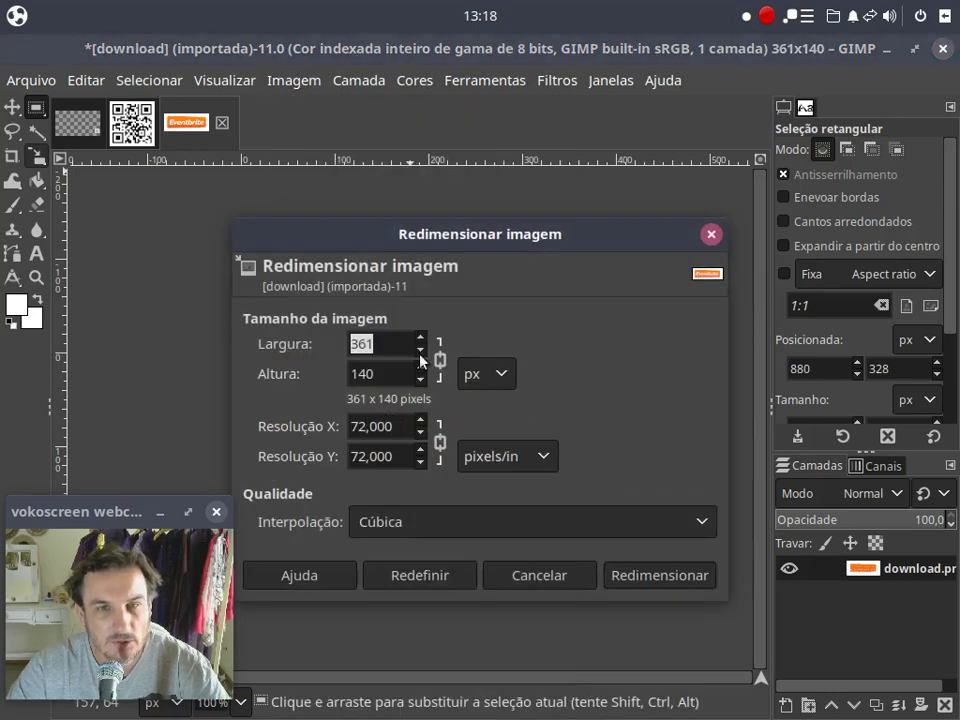
{"action": "left_click_drag", "start_coordinate": [421, 351], "coordinate": [422, 351]}
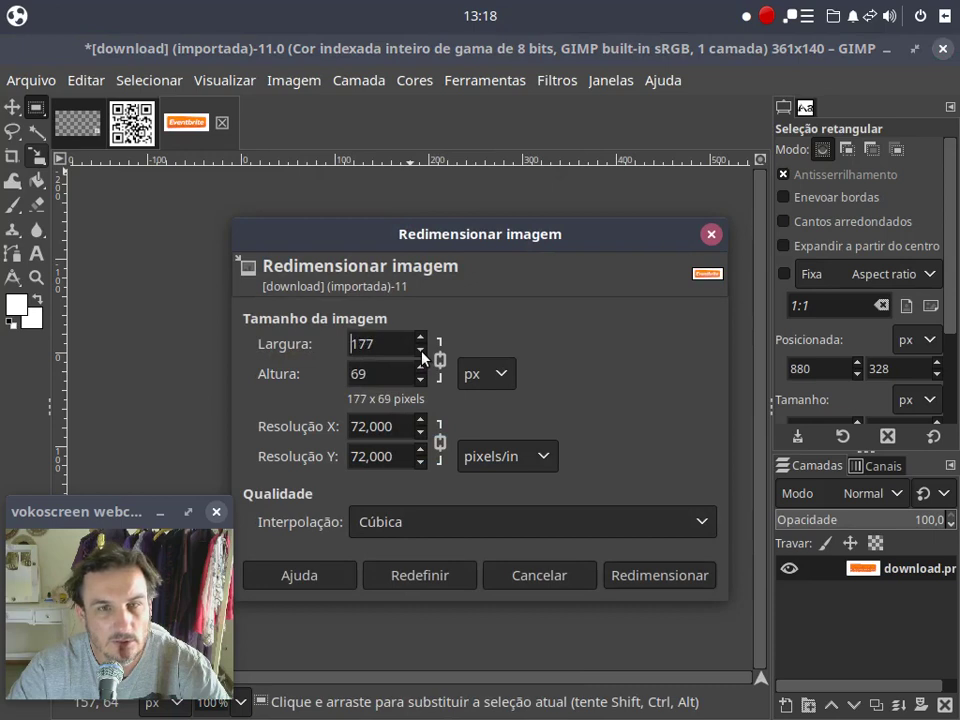
{"action": "left_click", "coordinate": [636, 583]}
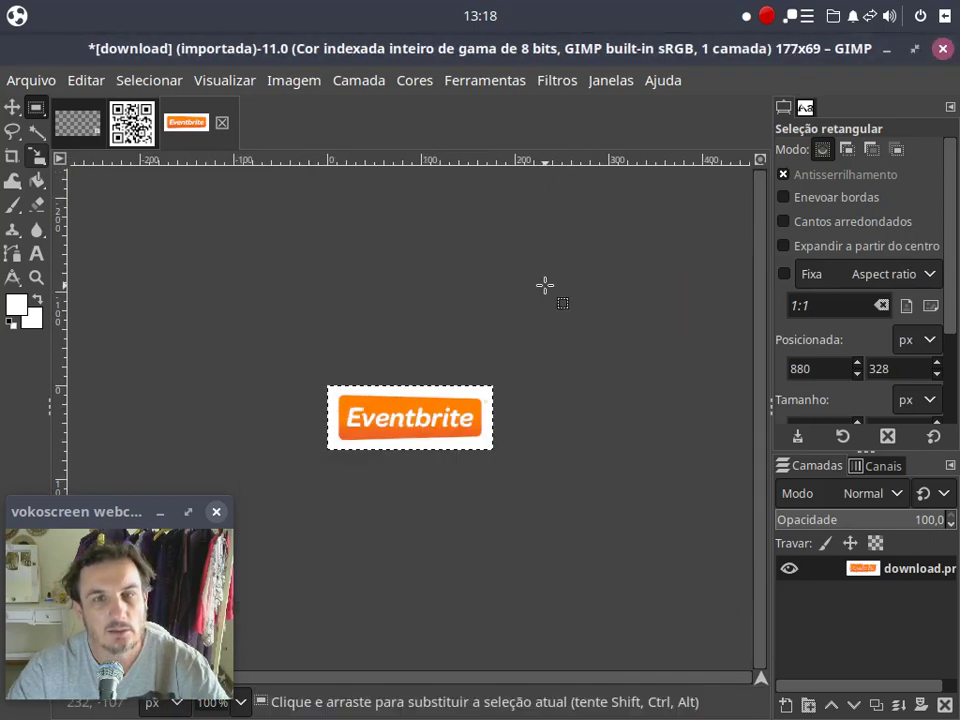
Copy the resized Eventbrite logo and paste it into the 1280x720 overlay image
{"action": "key", "text": "ctrl"}
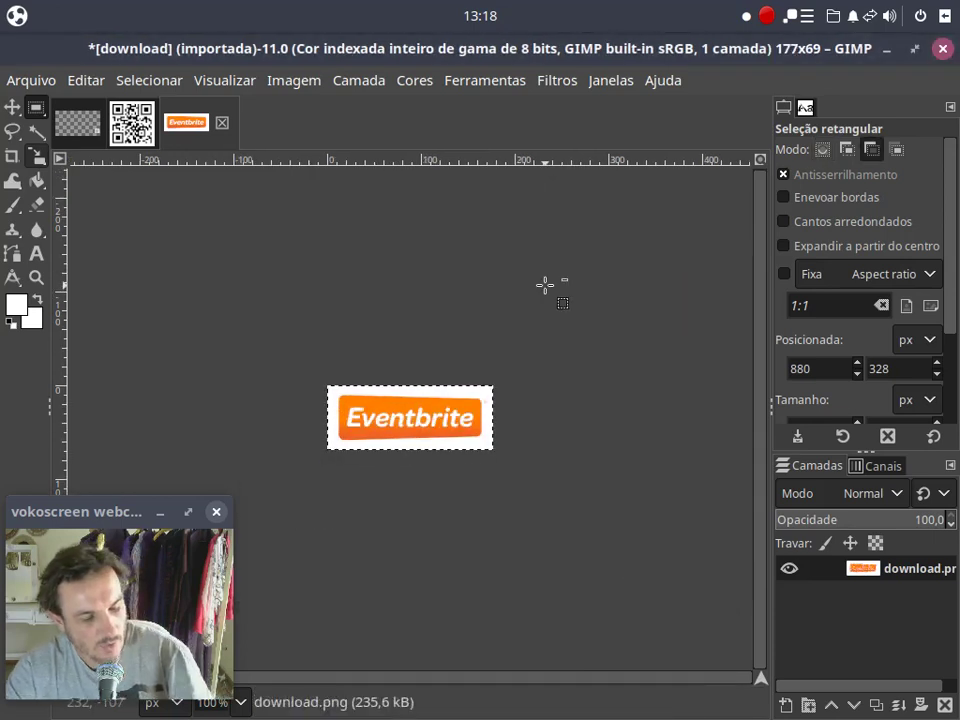
{"action": "key", "text": "ctrl+c"}
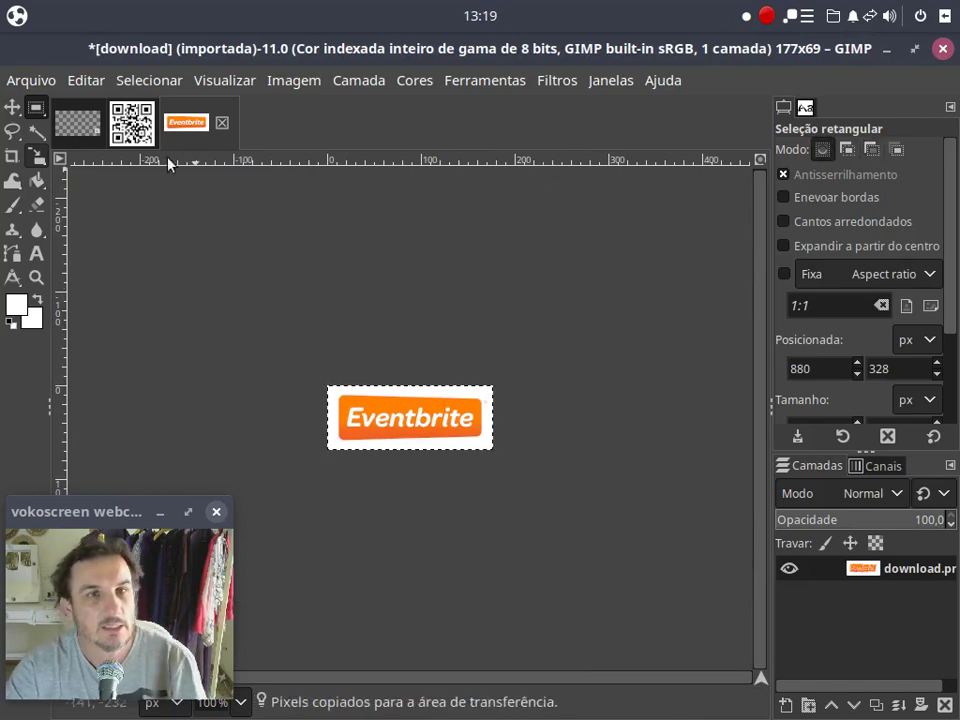
{"action": "left_click", "coordinate": [80, 126]}
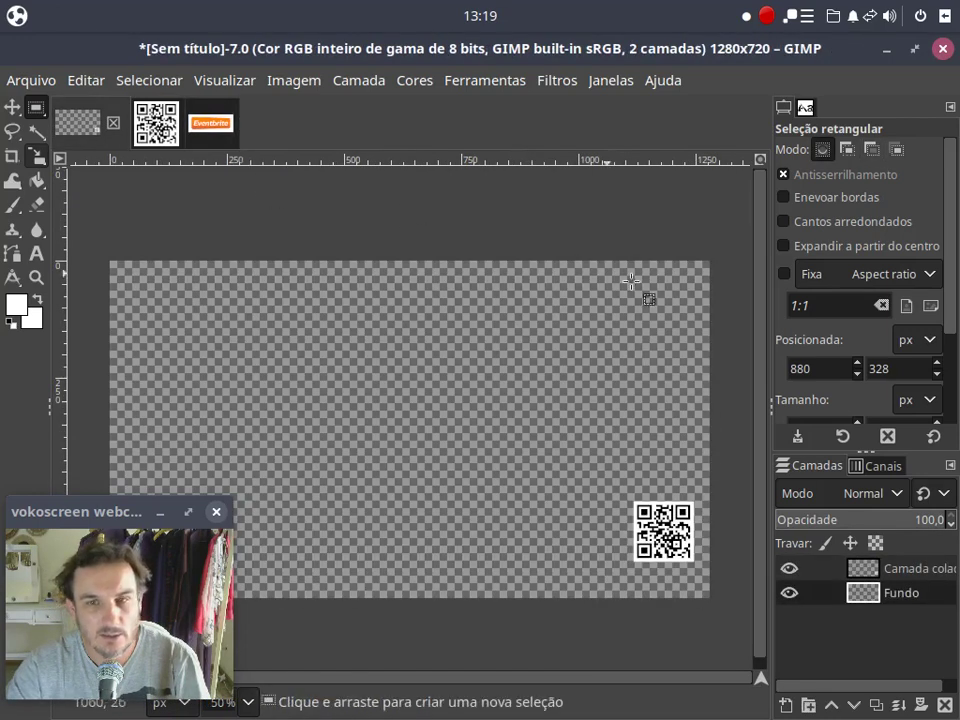
{"action": "key", "text": "ctrl"}
{"action": "key", "text": "ctrl+v"}
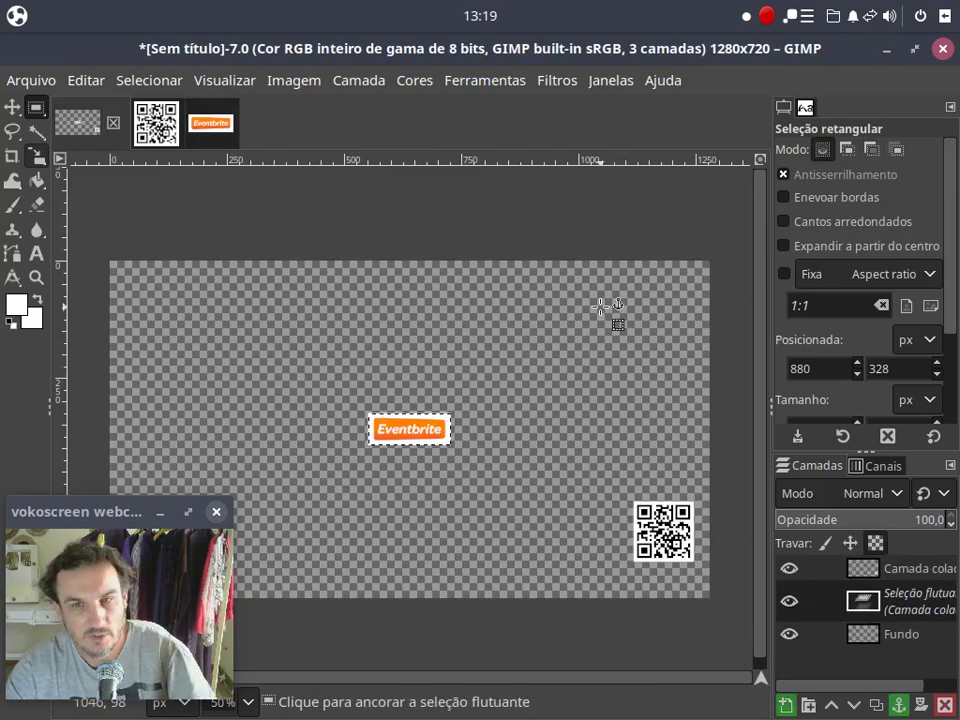
Move the pasted Eventbrite logo directly beneath the QR code near the canvas's lower-right corner
{"action": "left_click", "coordinate": [13, 110]}
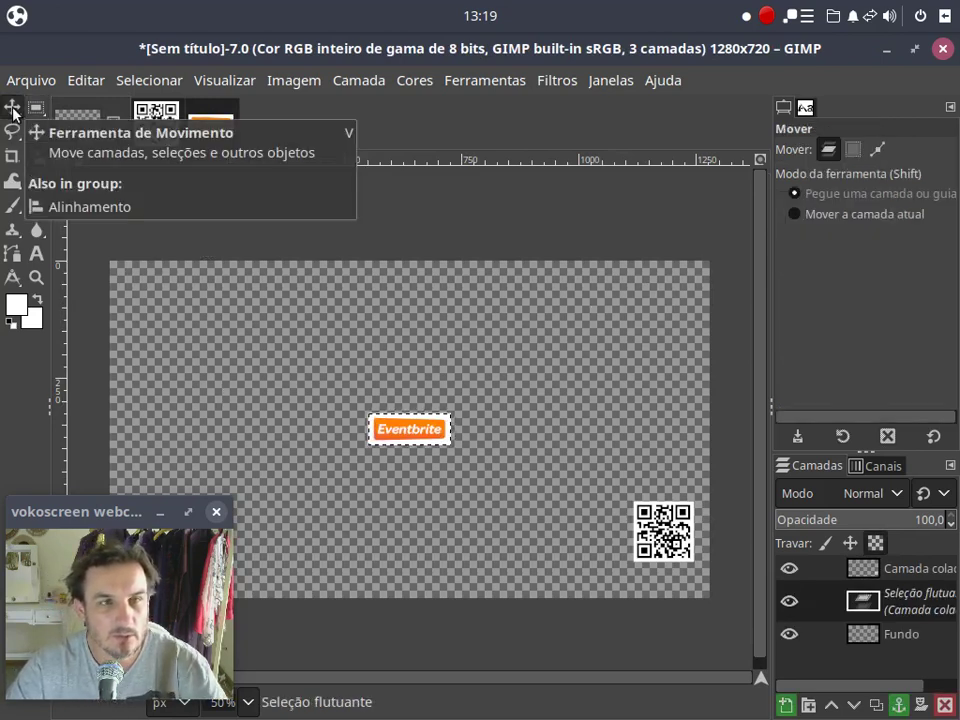
{"action": "left_click_drag", "start_coordinate": [411, 445], "coordinate": [667, 598]}
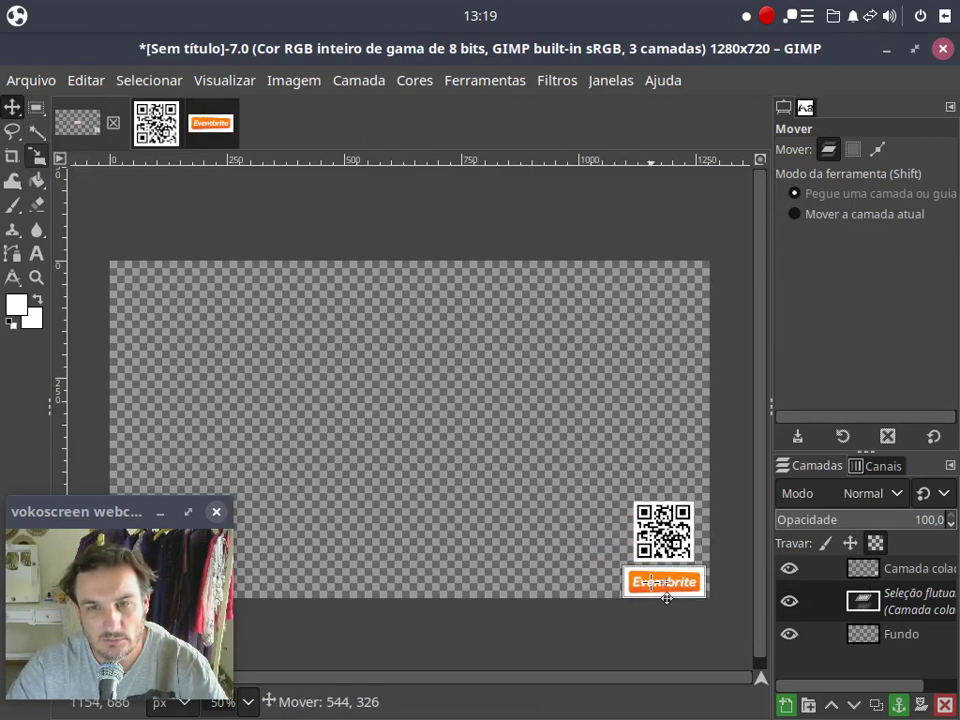
{"action": "mouse_move", "coordinate": [667, 598]}
{"action": "left_mouse_down"}
{"action": "mouse_move", "coordinate": [659, 550]}
{"action": "mouse_move", "coordinate": [667, 596]}
{"action": "left_mouse_up"}
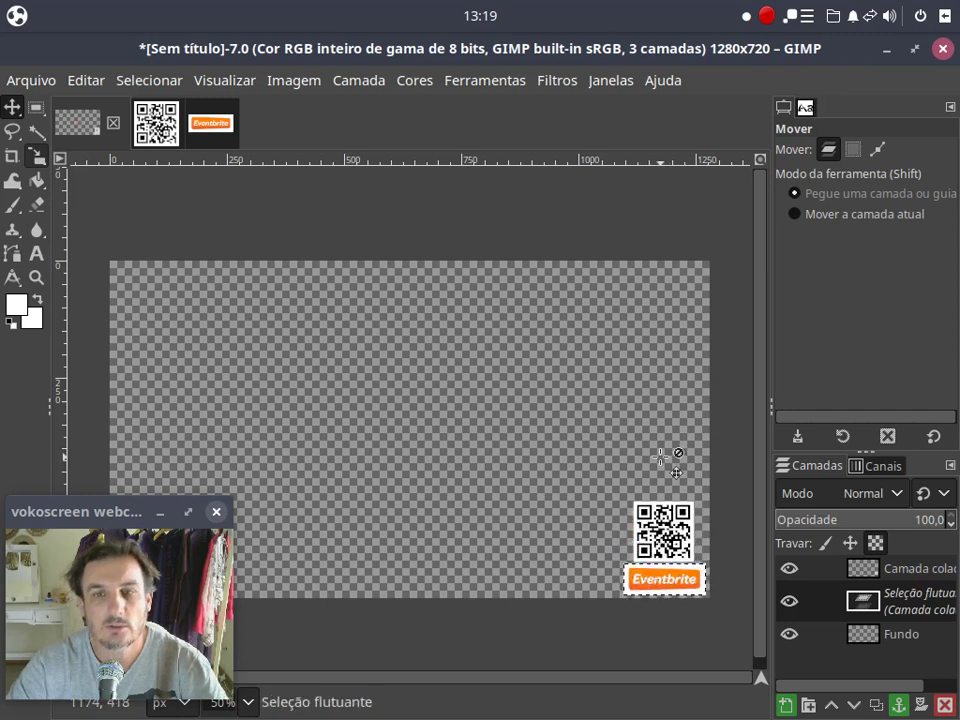